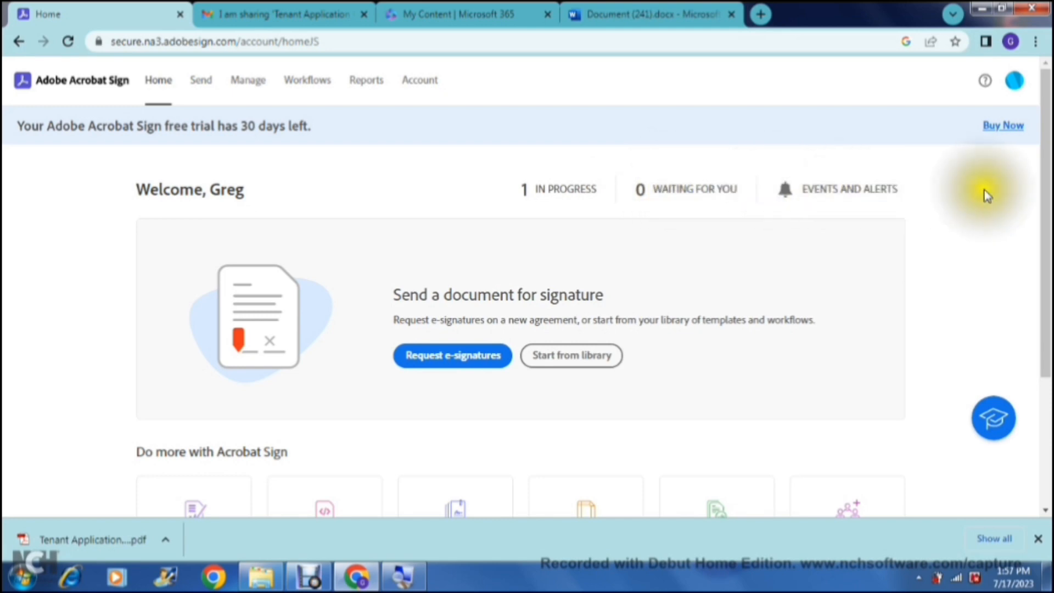
# Step: Look over the actions offered on the home page and open the one for filling and signing a document
pyautogui.moveTo(1045, 175); pyautogui.dragTo(1046, 126)
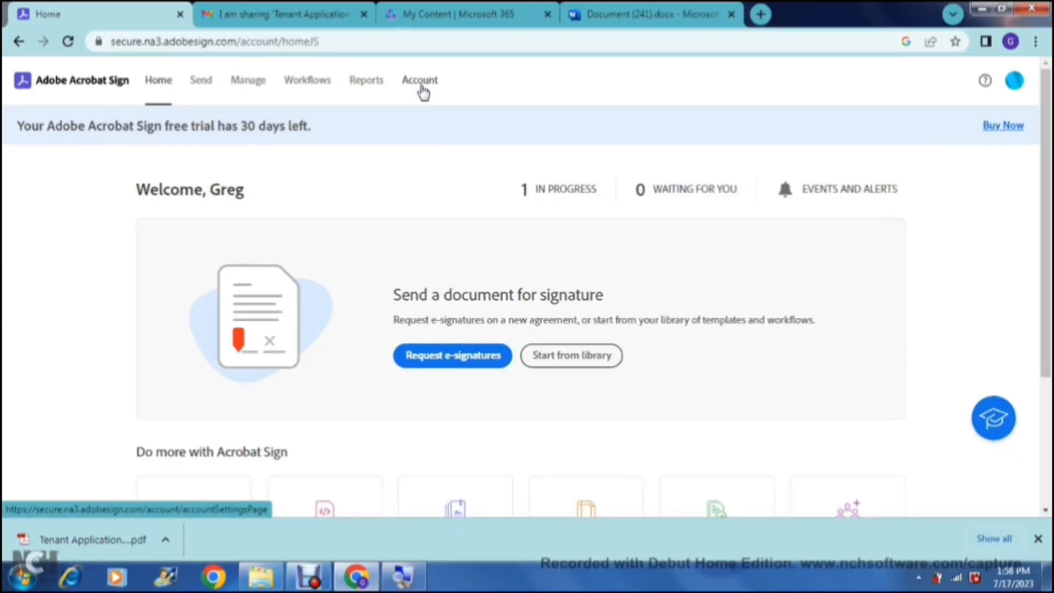
pyautogui.click(421, 83)
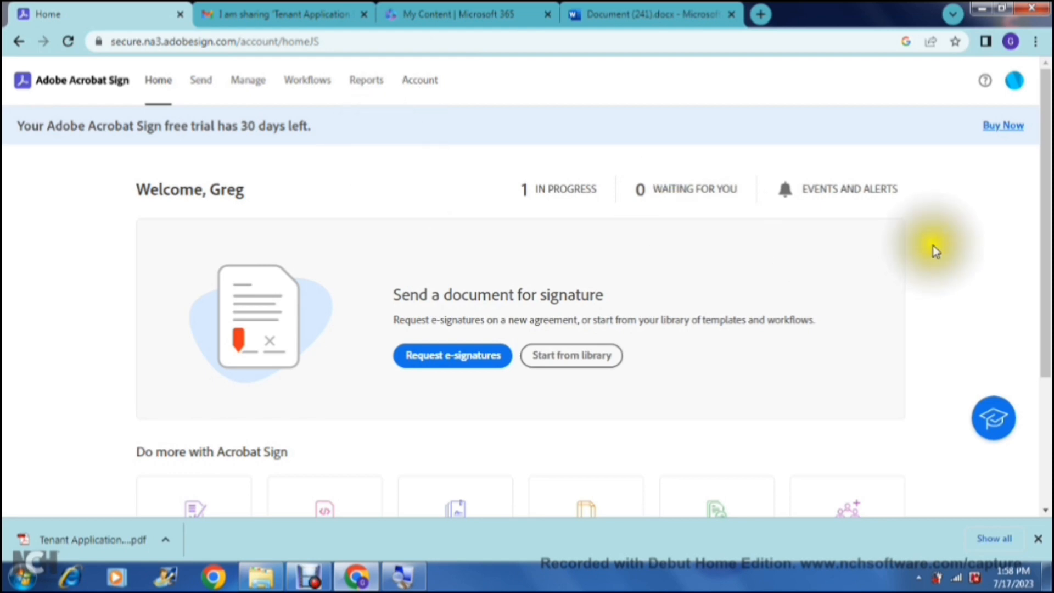
pyautogui.moveTo(1043, 226); pyautogui.dragTo(1042, 297)
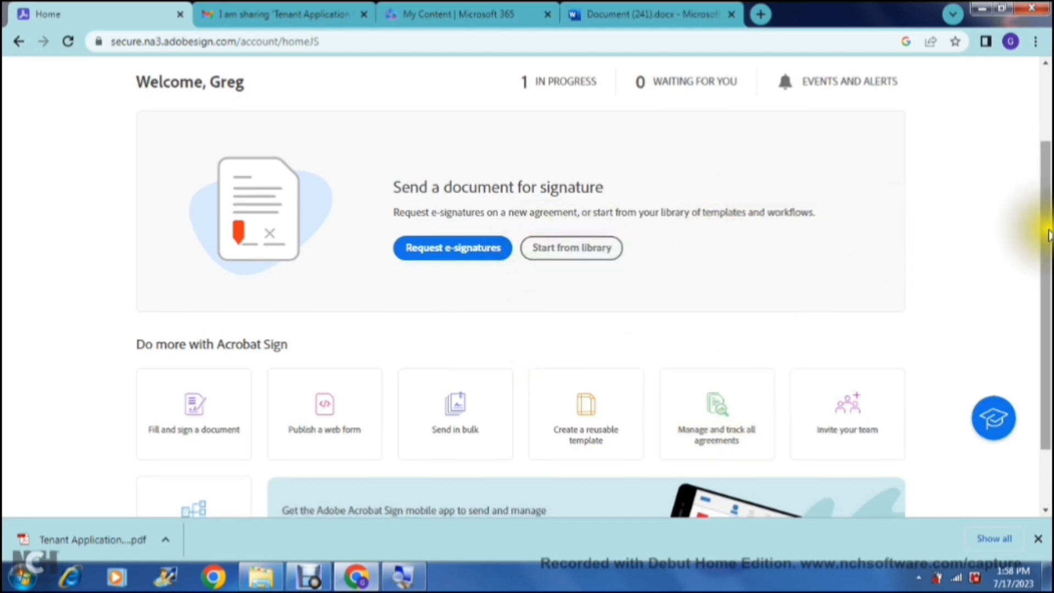
pyautogui.moveTo(1049, 235); pyautogui.dragTo(1038, 289)
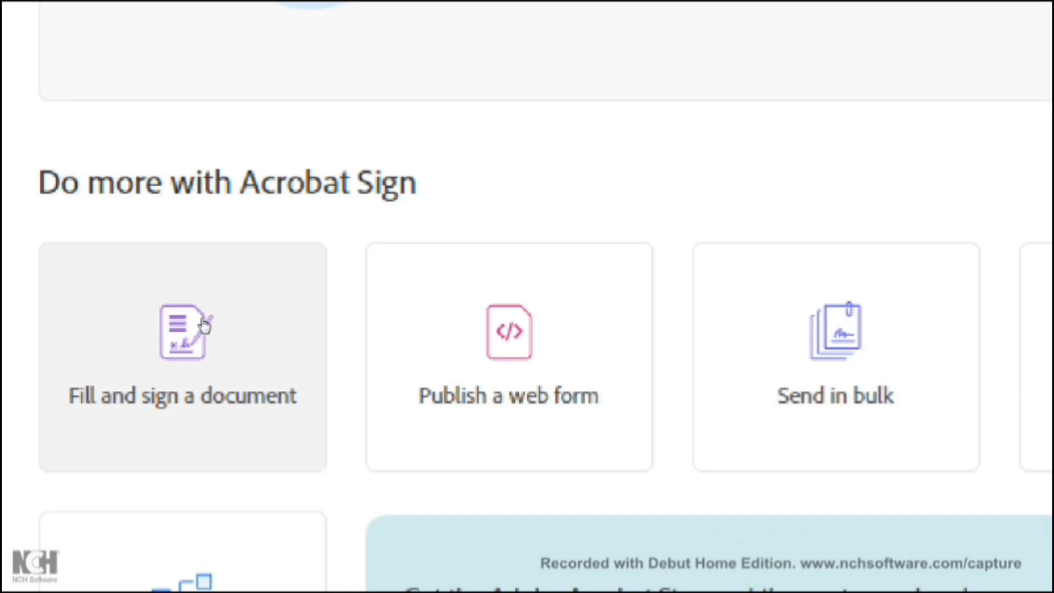
pyautogui.scroll(-1, 207, 417)
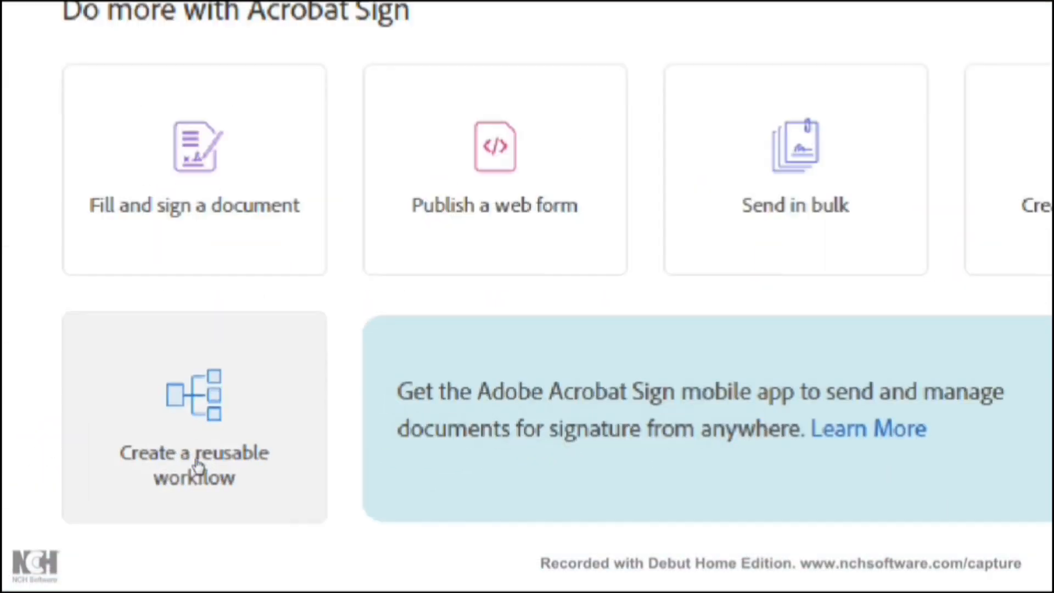
pyautogui.click(170, 464)
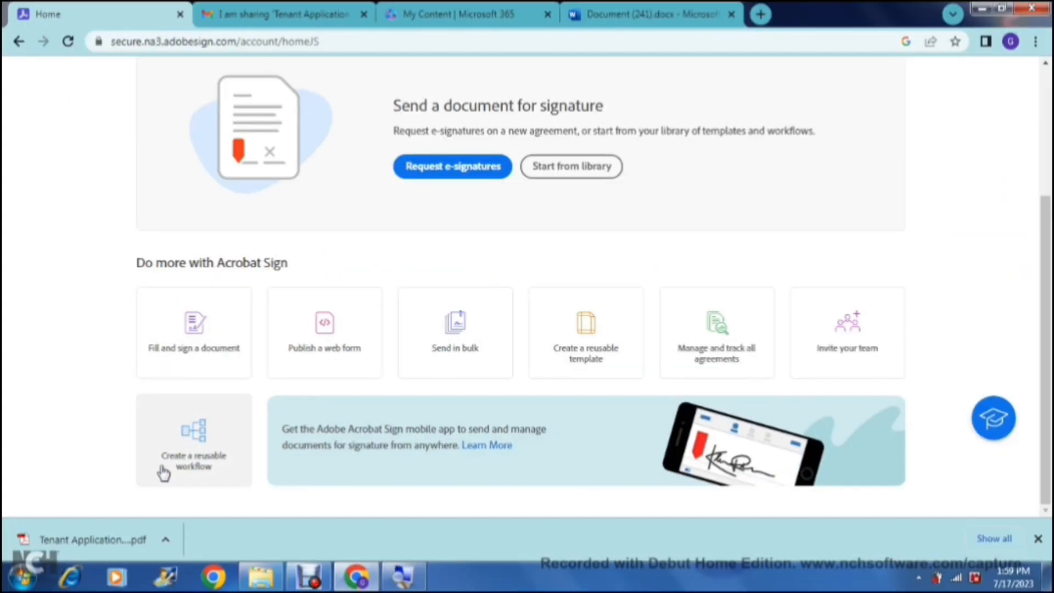
pyautogui.click(184, 339)
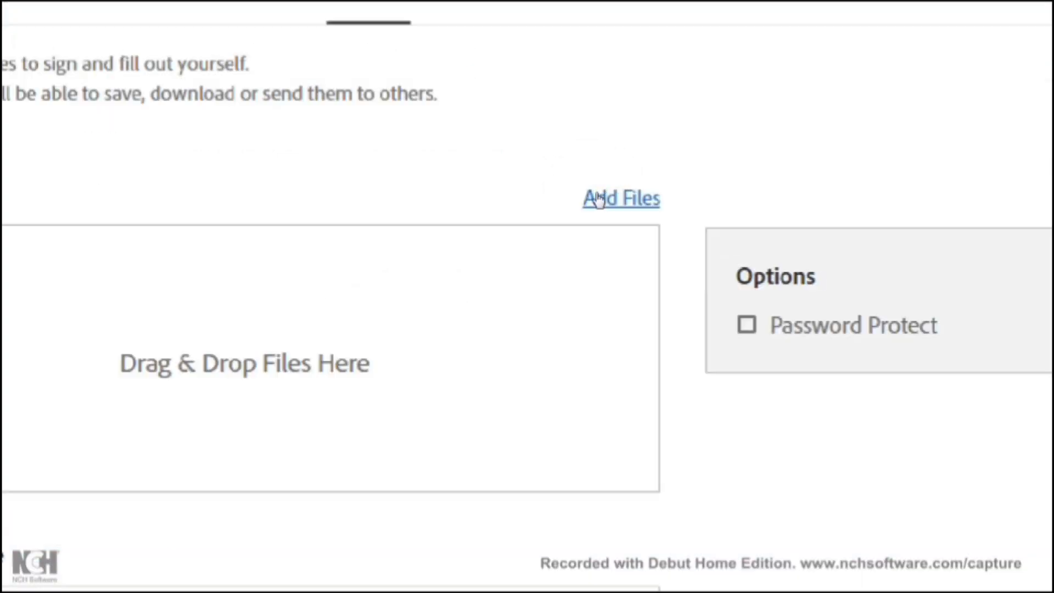
# Step: Look through the available file sources, including the library templates, and close the file selection without adding anything
pyautogui.click(598, 199)
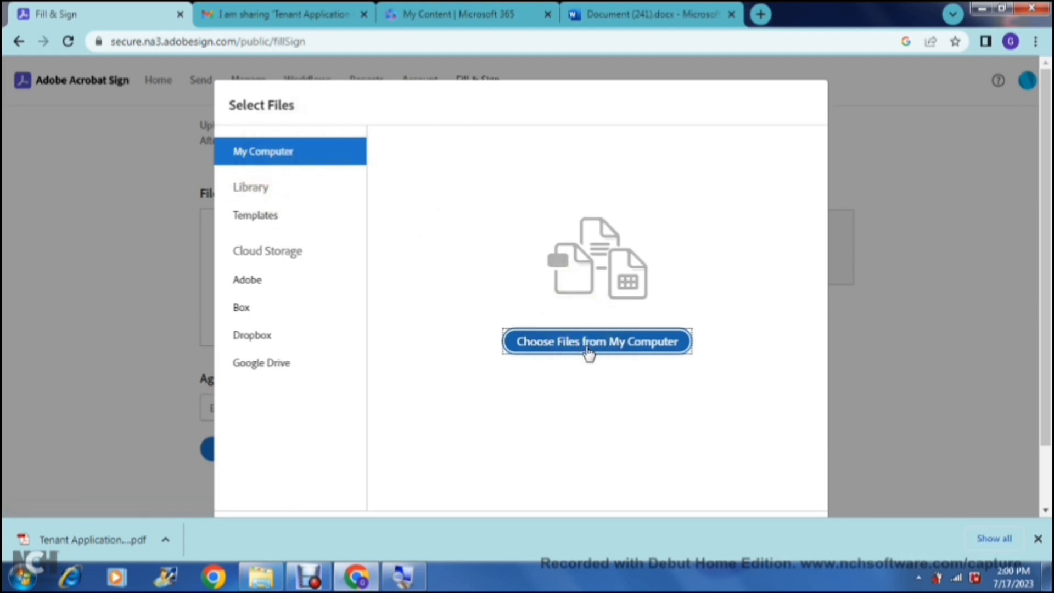
pyautogui.click(289, 217)
pyautogui.click(279, 157)
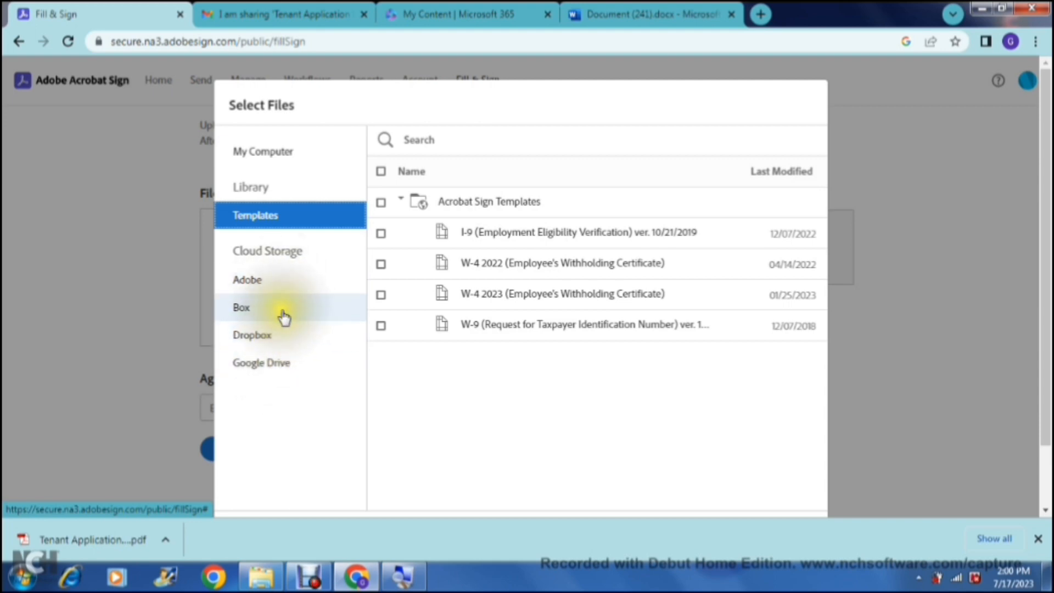
pyautogui.click(287, 224)
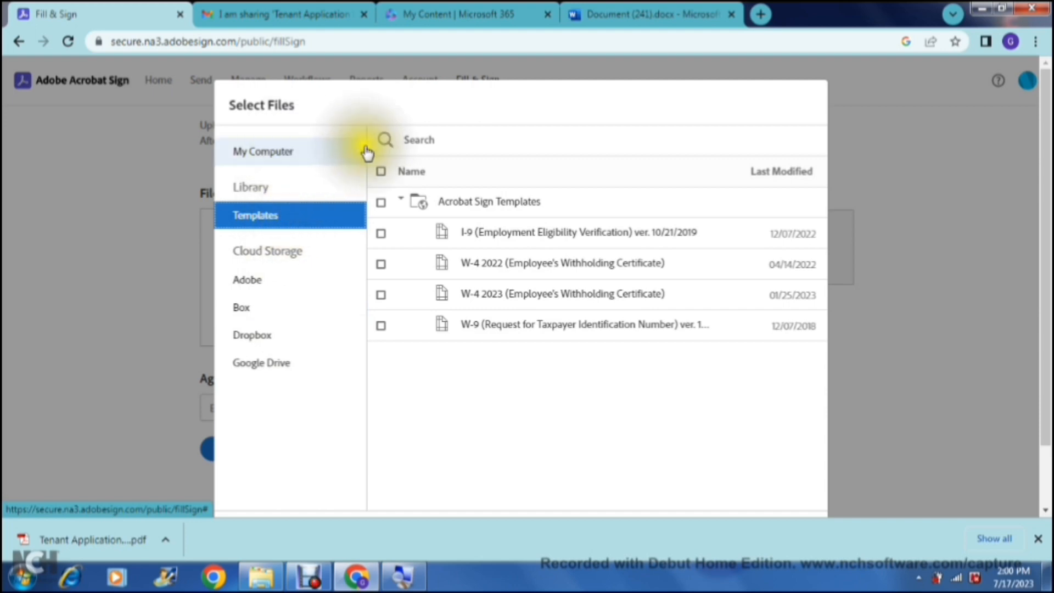
pyautogui.click(124, 222)
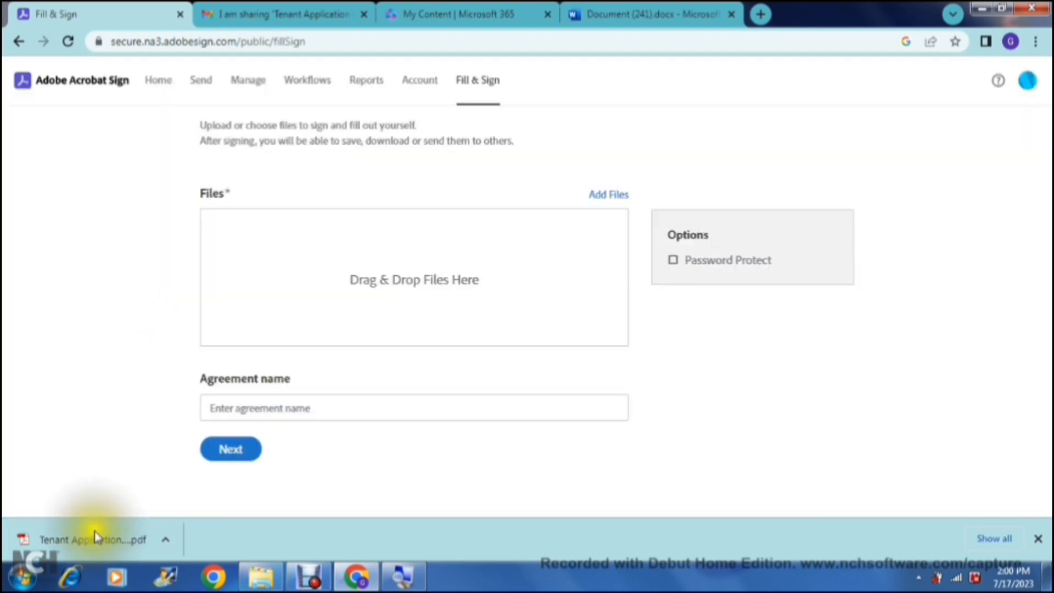
# Step: Add the downloaded Tenant Application to Rent.pdf, keep "Tenant Application to Rent" as the agreement name, and continue to the document
pyautogui.moveTo(92, 541); pyautogui.dragTo(385, 274)
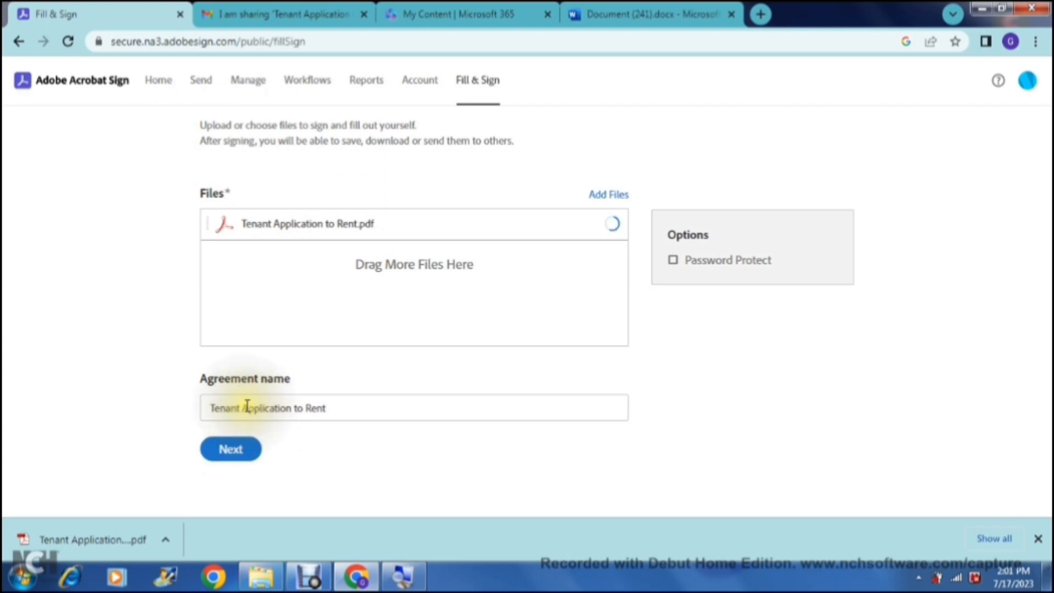
pyautogui.click(334, 406)
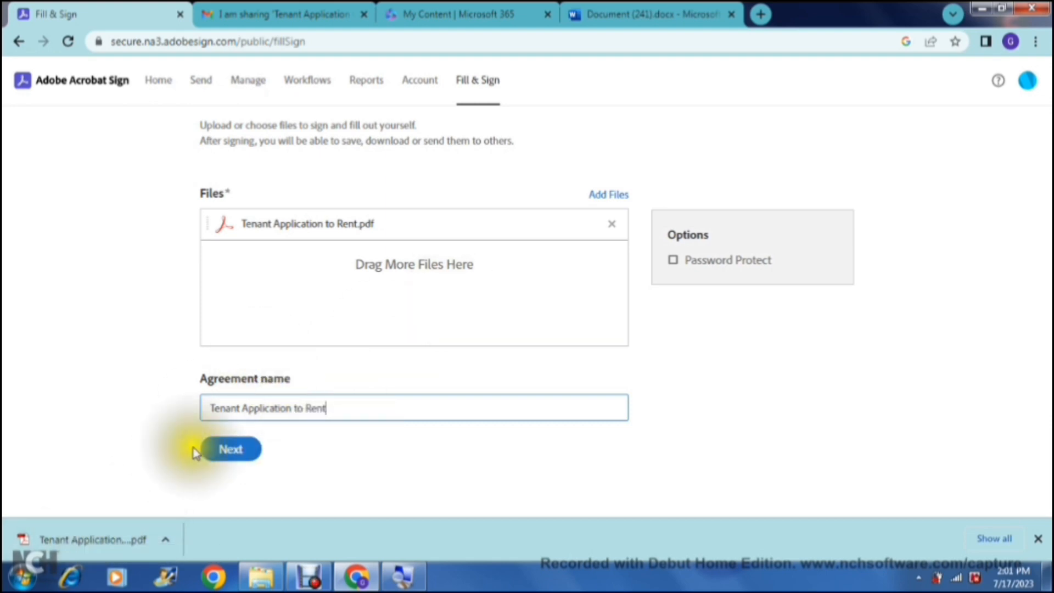
pyautogui.click(231, 461)
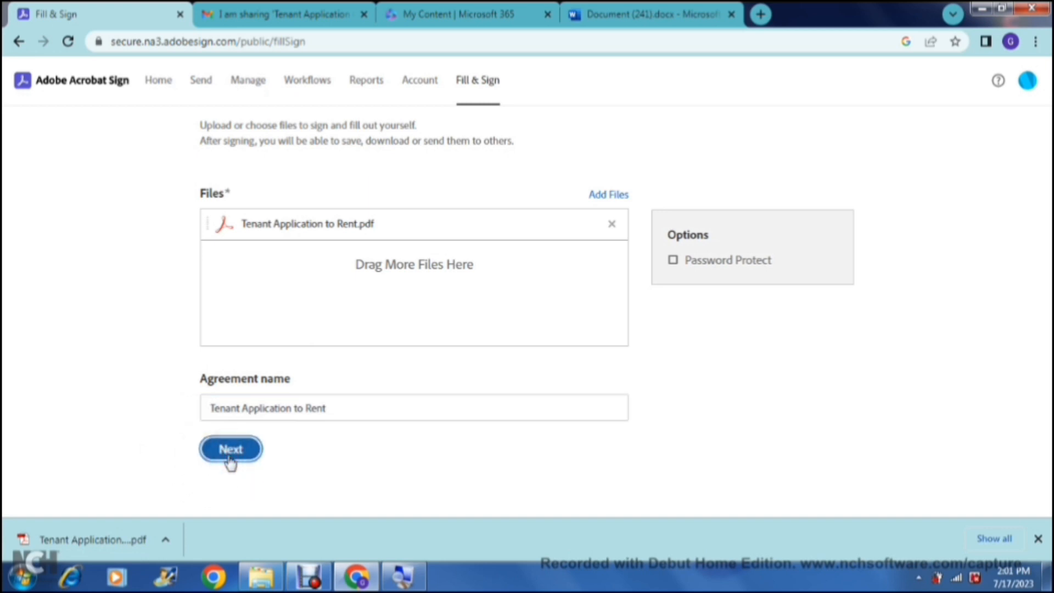
pyautogui.press('super')
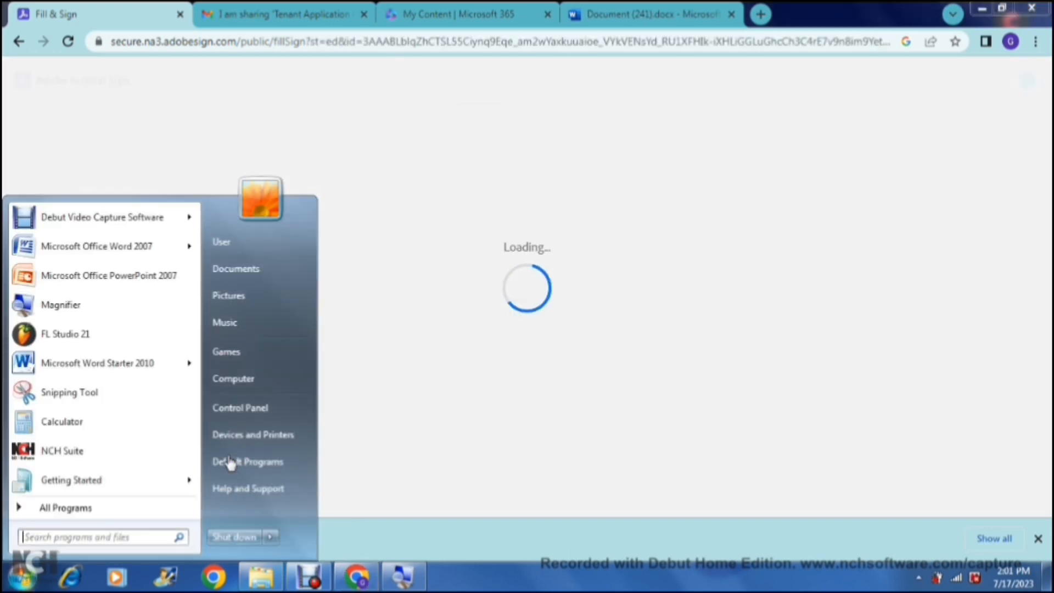
pyautogui.press('super')
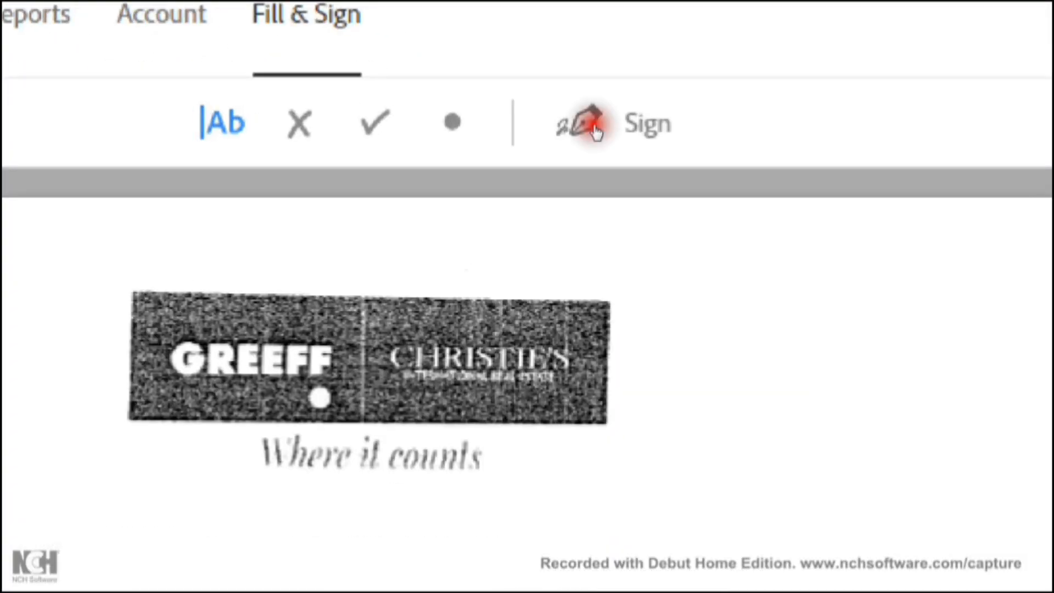
# Step: Review the draw, image and mobile signature options, and create a typed signature of the signer's name
pyautogui.click(597, 132)
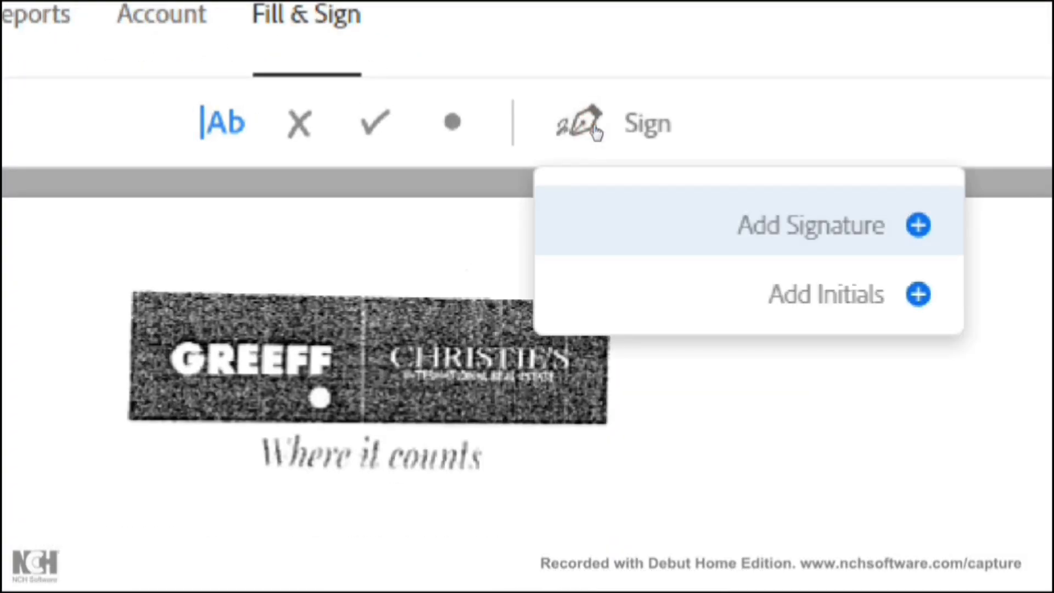
pyautogui.click(661, 172)
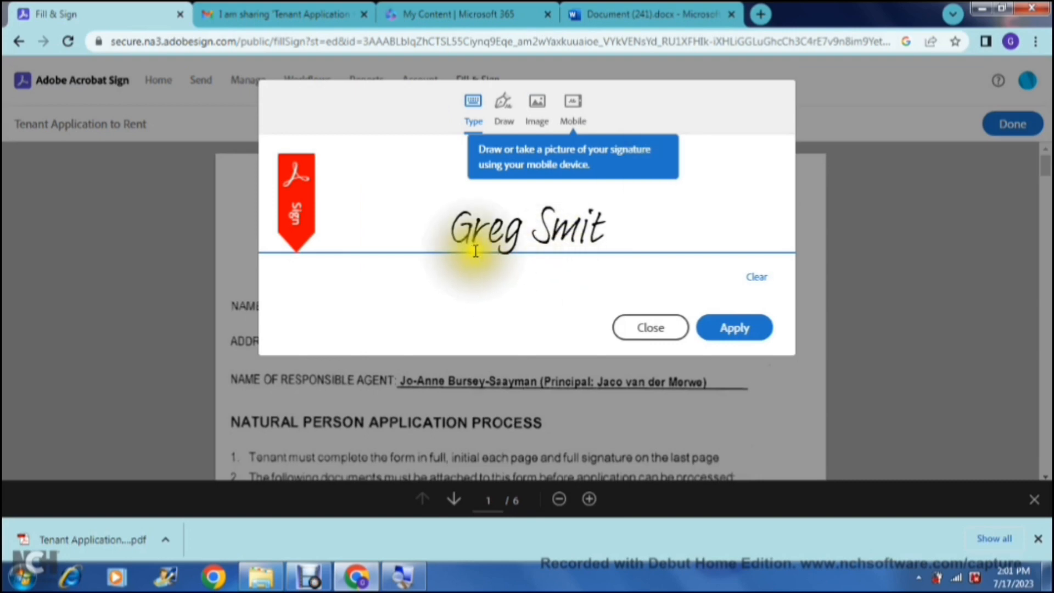
pyautogui.click(502, 107)
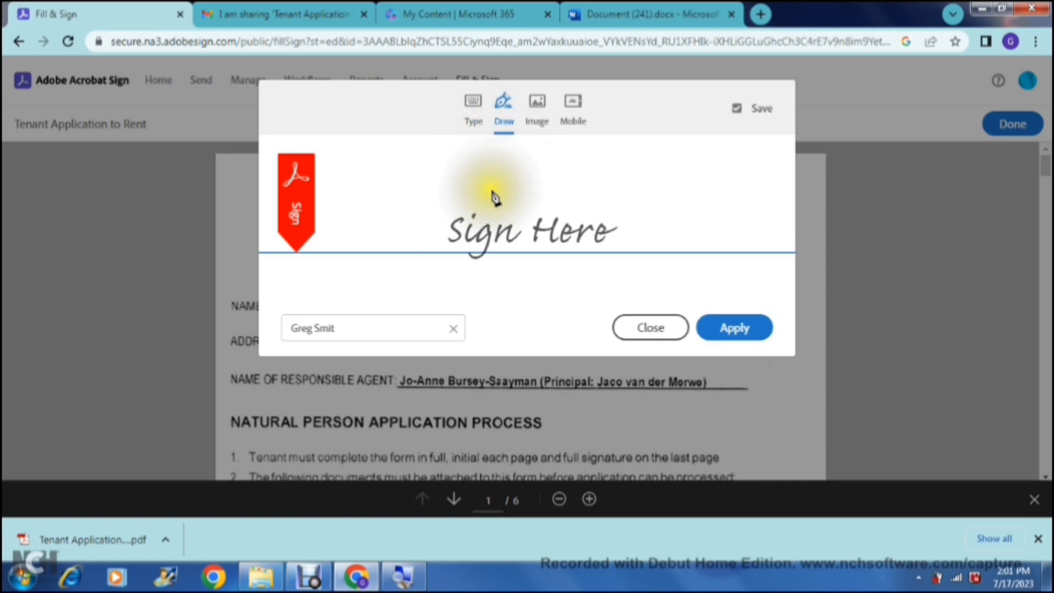
pyautogui.click(535, 122)
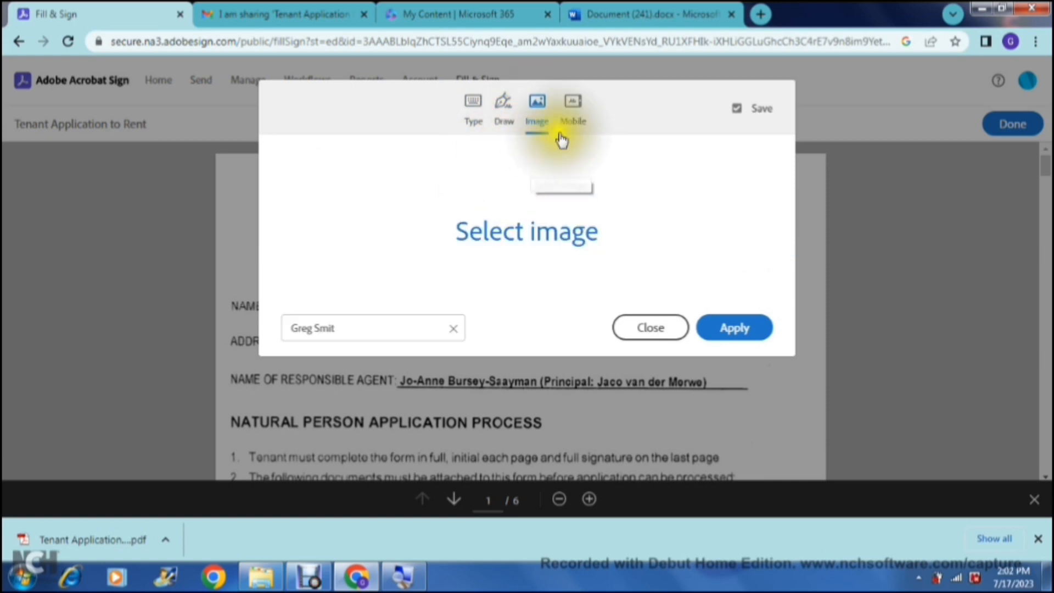
pyautogui.click(573, 107)
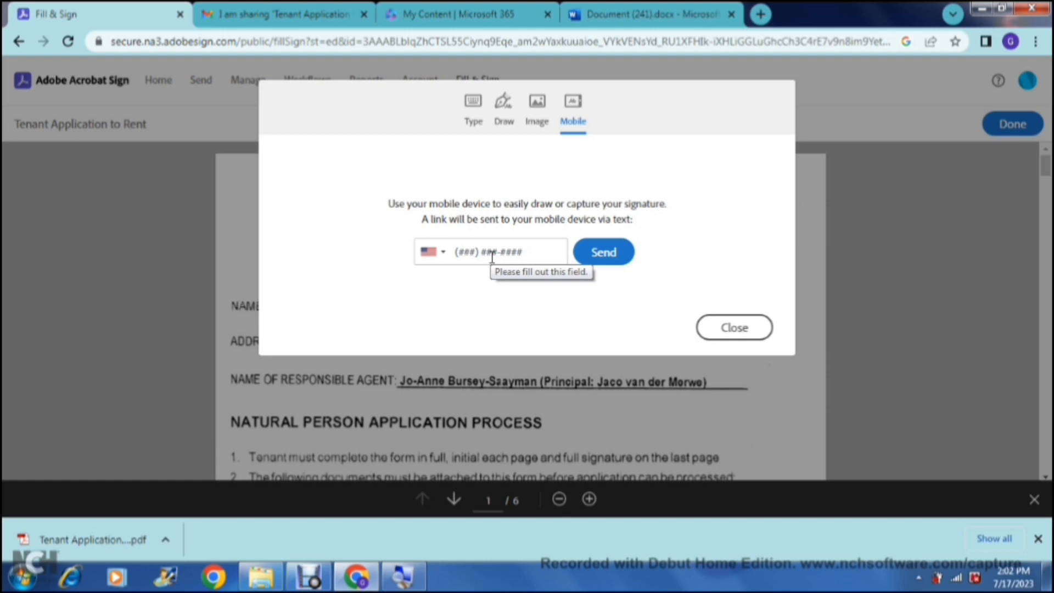
pyautogui.click(472, 109)
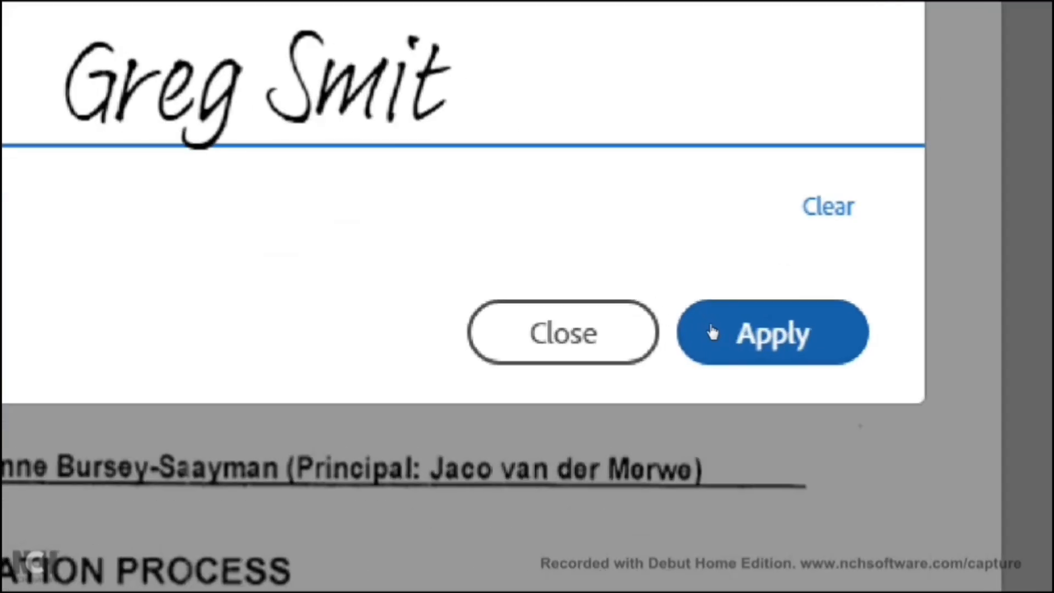
pyautogui.click(712, 329)
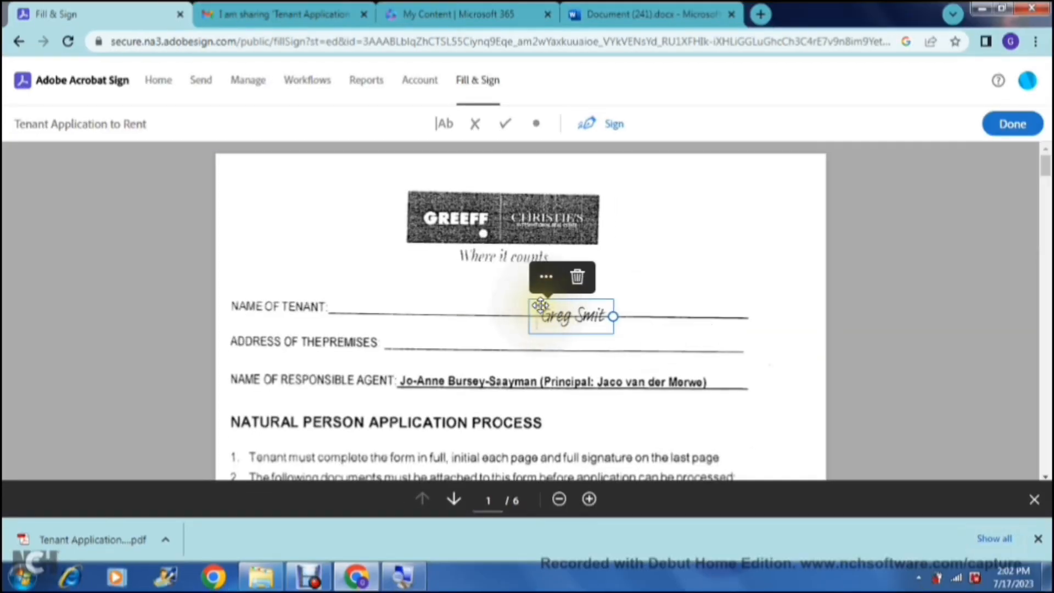
# Step: Try the signature on the Name of Tenant line of page 1 and delete it from there
pyautogui.moveTo(535, 296)
pyautogui.mouseDown()
pyautogui.moveTo(463, 226)
pyautogui.moveTo(412, 327)
pyautogui.moveTo(359, 387)
pyautogui.moveTo(547, 369)
pyautogui.moveTo(535, 329)
pyautogui.mouseUp()
pyautogui.moveTo(389, 397)
pyautogui.mouseDown()
pyautogui.moveTo(490, 312)
pyautogui.moveTo(358, 286)
pyautogui.mouseUp()
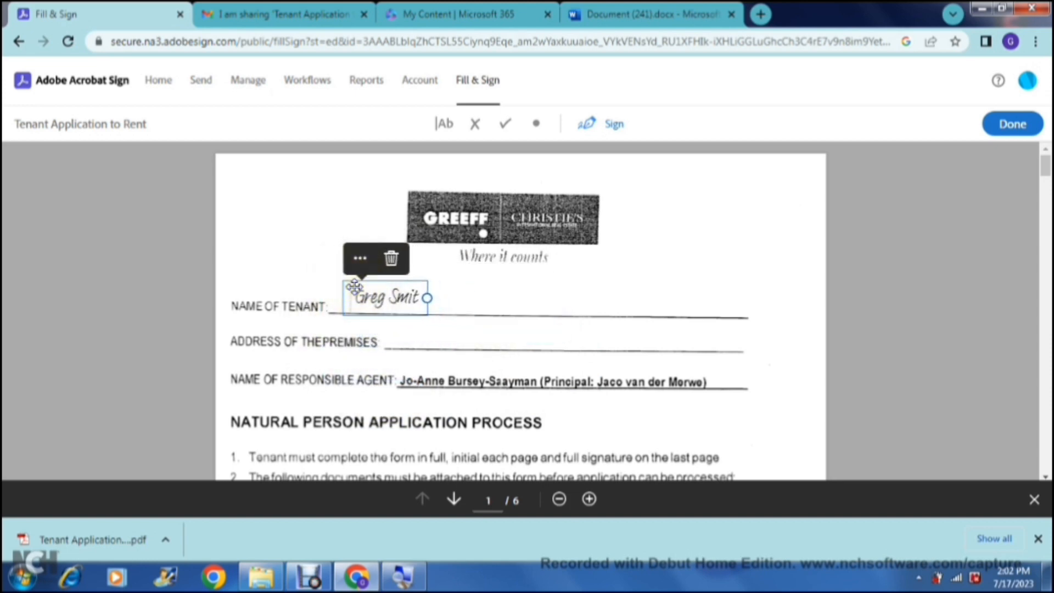
pyautogui.click(390, 258)
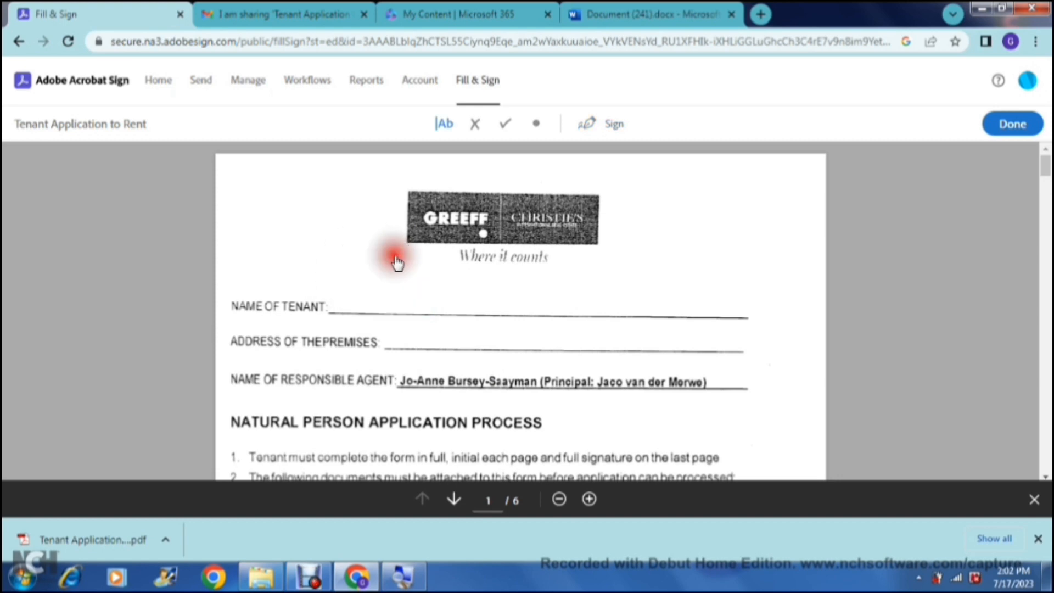
# Step: Place the saved signature on the blank after "Signed by the Applicant at" on page 5
pyautogui.moveTo(1046, 167); pyautogui.dragTo(1045, 406)
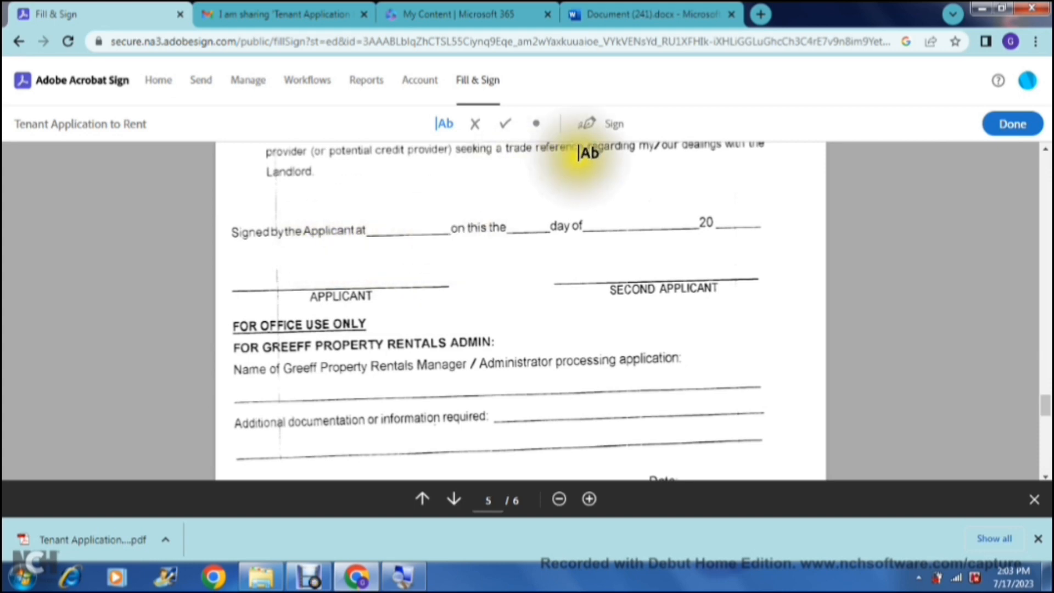
pyautogui.click(586, 124)
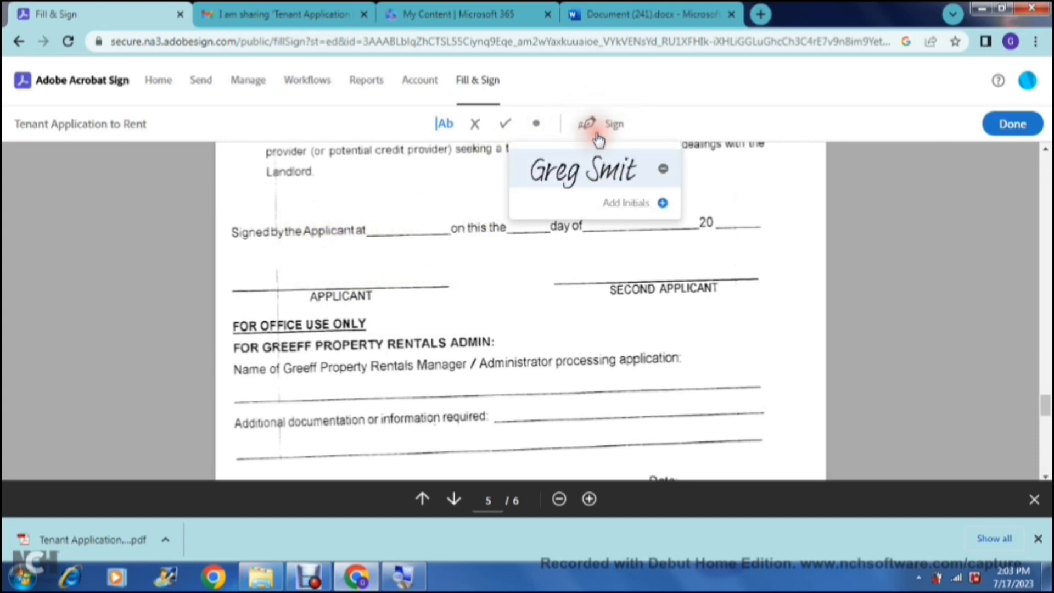
pyautogui.click(580, 171)
pyautogui.moveTo(578, 169)
pyautogui.mouseDown()
pyautogui.moveTo(482, 202)
pyautogui.moveTo(405, 201)
pyautogui.moveTo(374, 213)
pyautogui.mouseUp()
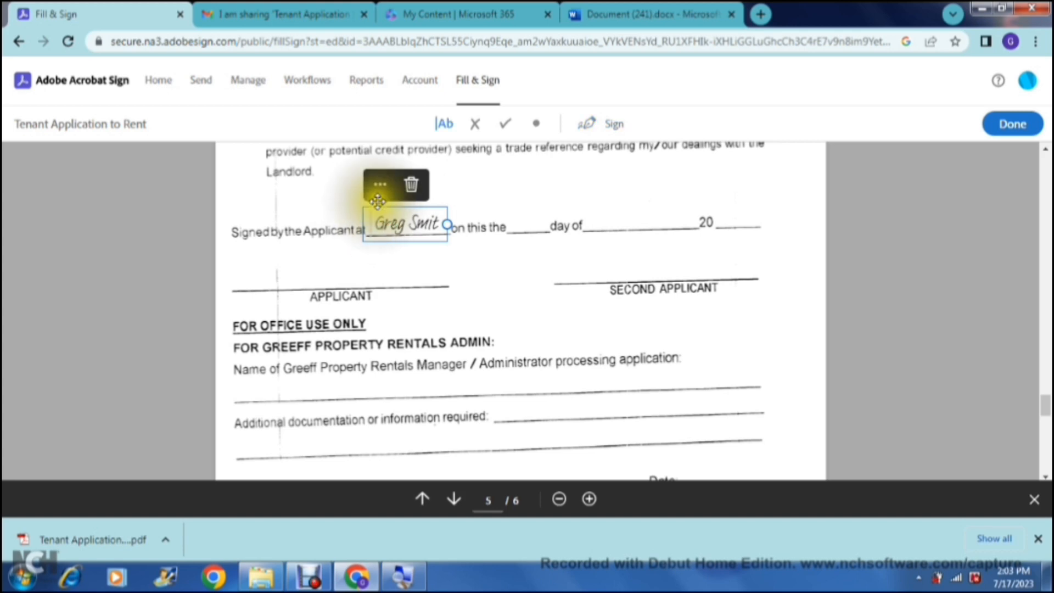
# Step: Show the field type options of the placed signature and enlarge it slightly to span the blank line
pyautogui.click(380, 184)
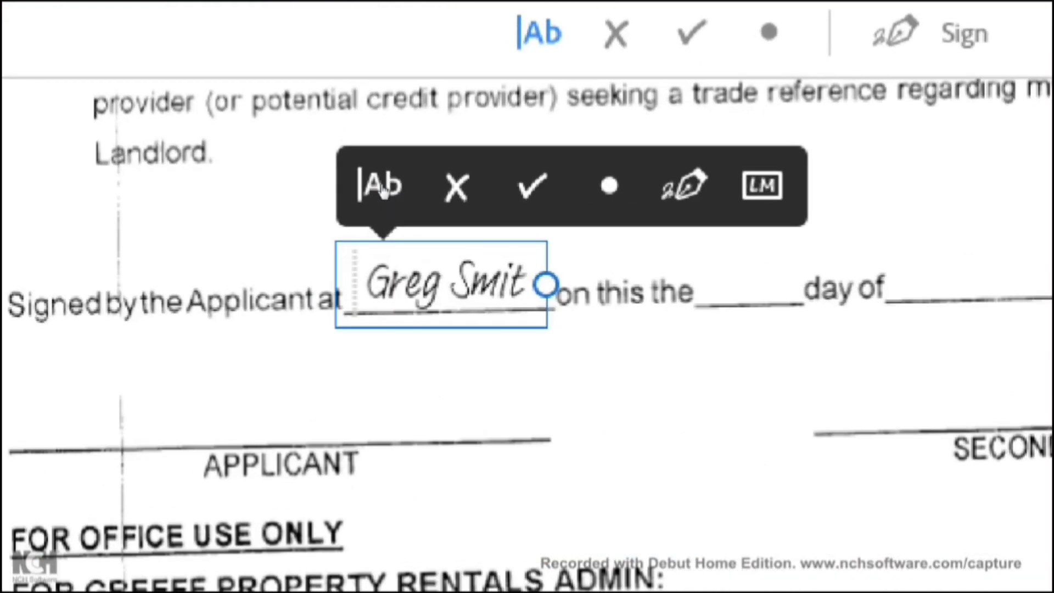
pyautogui.click(382, 187)
pyautogui.click(441, 192)
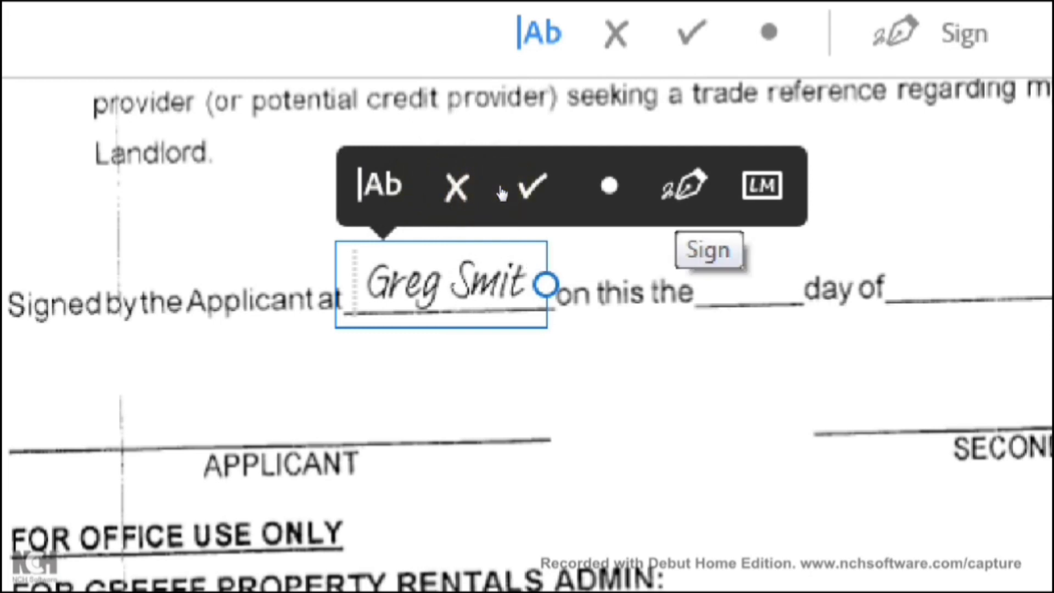
pyautogui.click(530, 186)
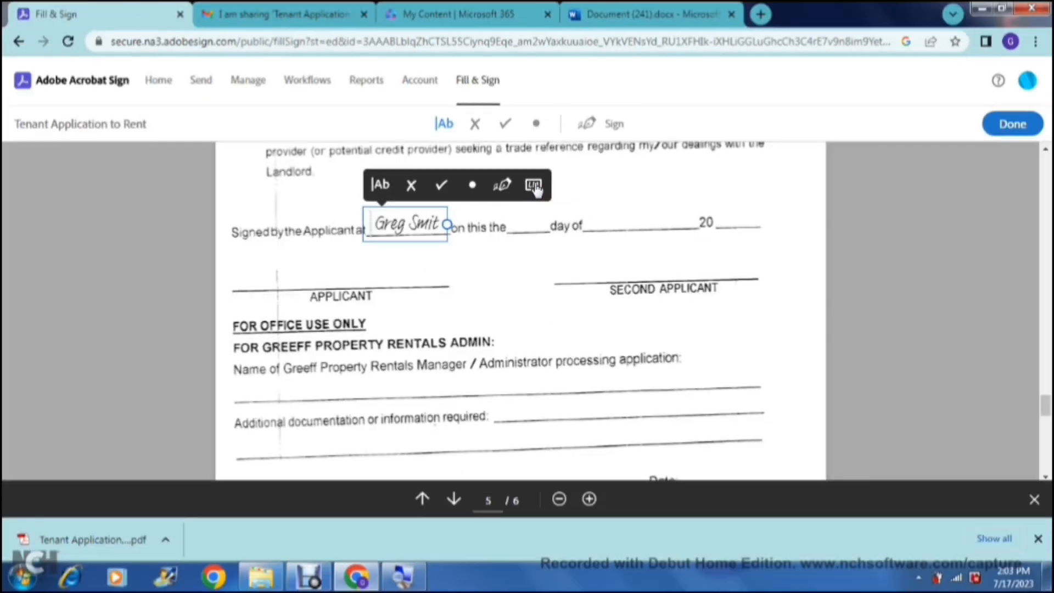
pyautogui.click(449, 223)
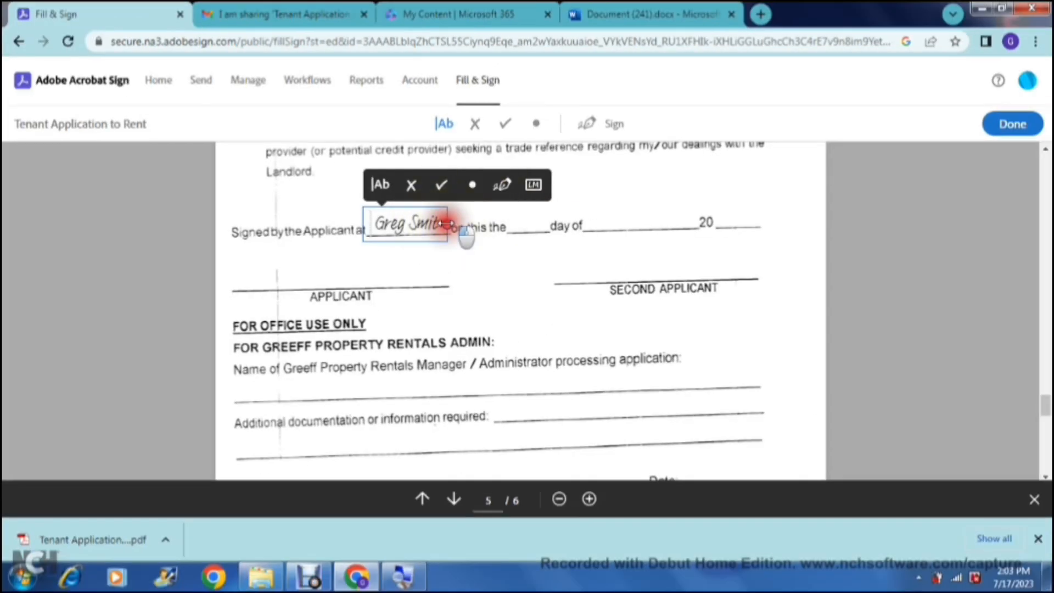
pyautogui.moveTo(450, 224)
pyautogui.mouseDown()
pyautogui.moveTo(477, 226)
pyautogui.moveTo(449, 231)
pyautogui.mouseUp()
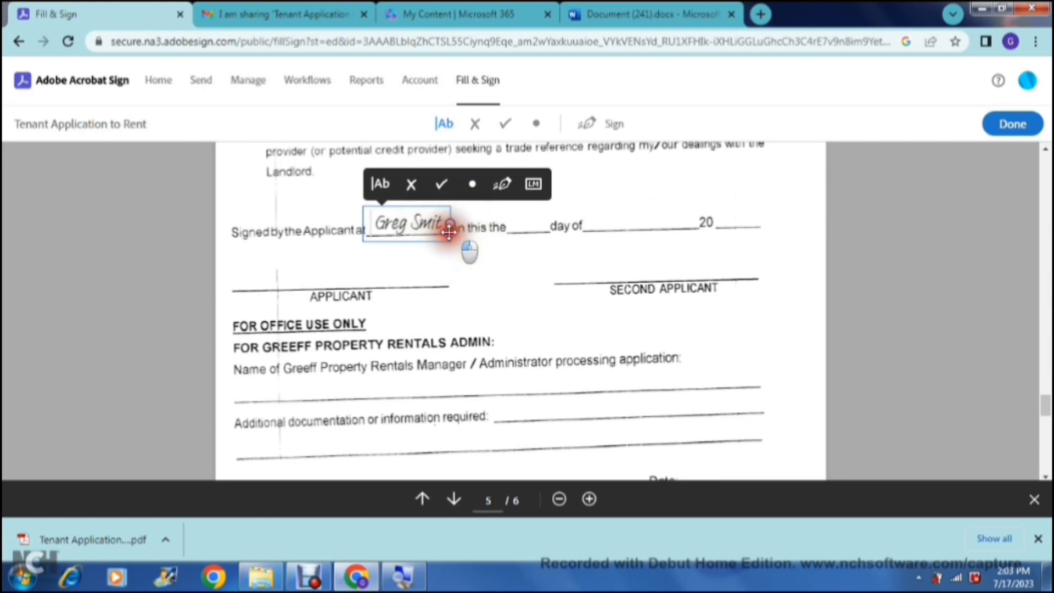
pyautogui.click(406, 251)
pyautogui.click(493, 232)
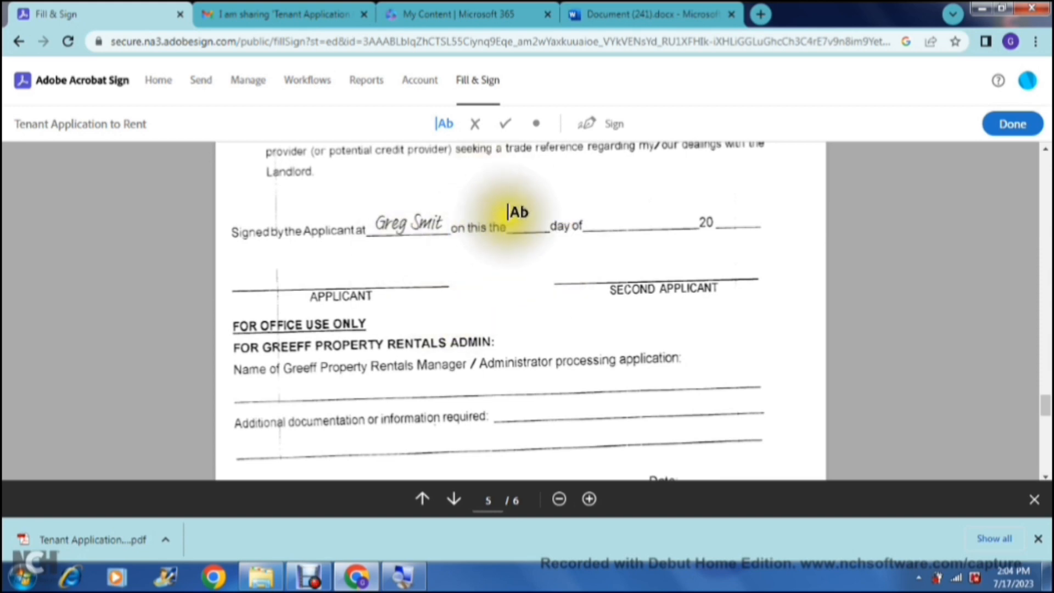
# Step: Place a check mark beside the "FOR OFFICE USE ONLY" heading and enter the applicant's first name on the Second Applicant line
pyautogui.click(505, 131)
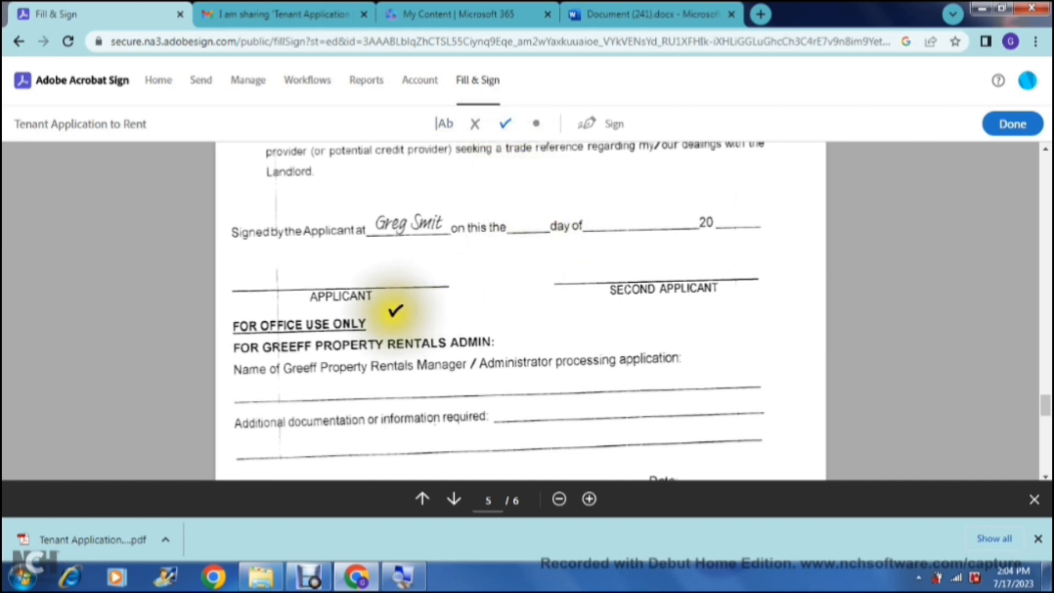
pyautogui.click(383, 315)
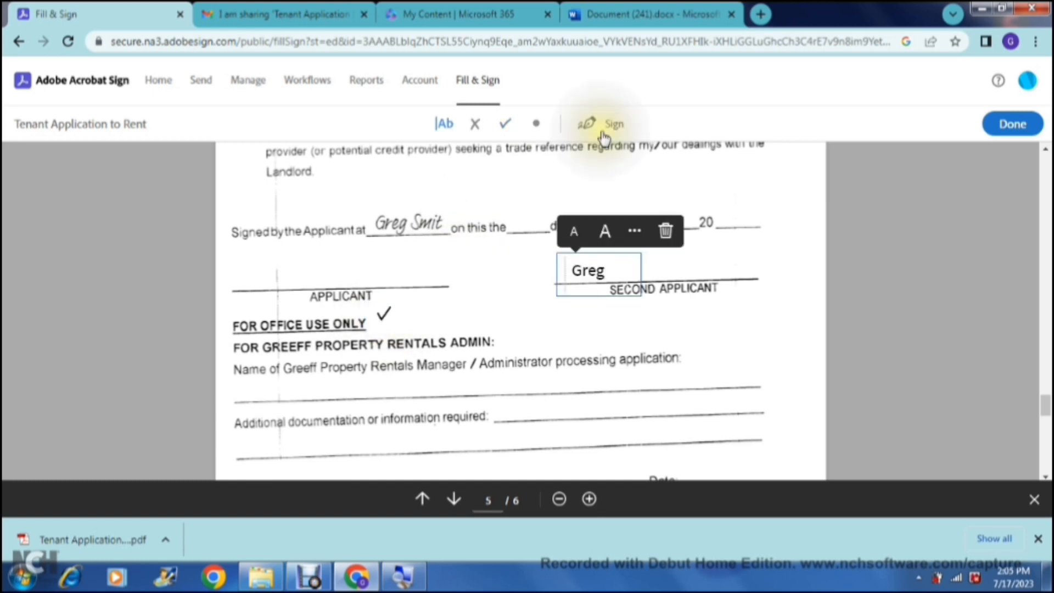
# Step: Create new typed initials for the signer, including the middle initial
pyautogui.click(604, 137)
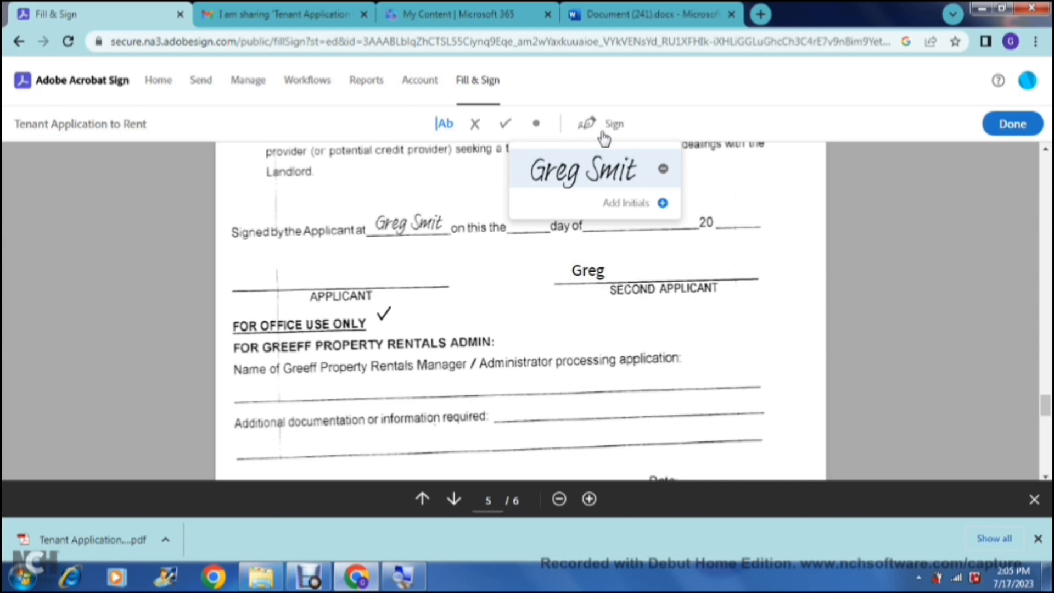
pyautogui.click(604, 204)
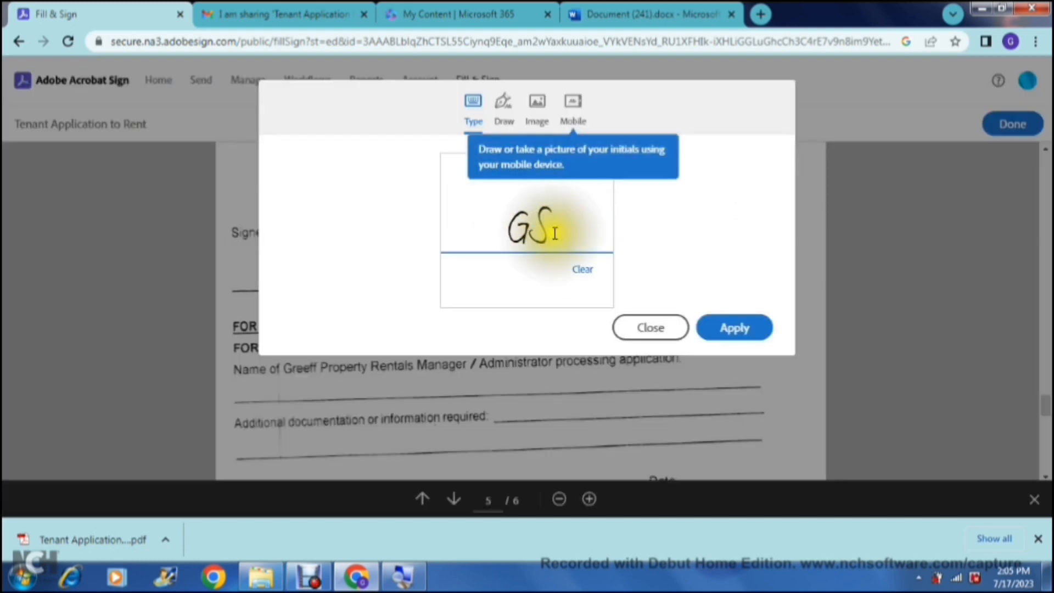
pyautogui.click(554, 233)
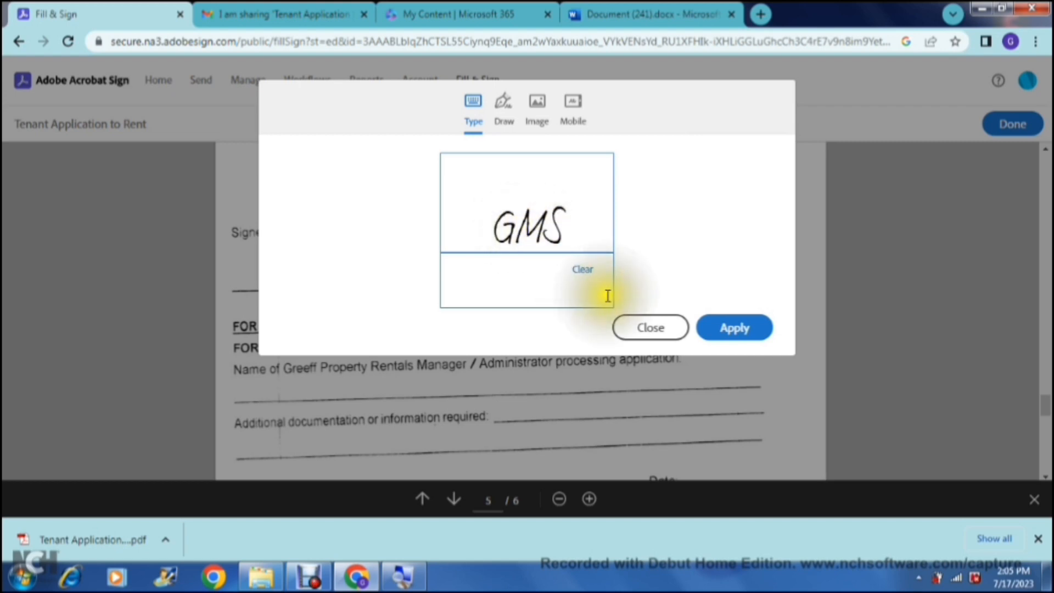
# Step: Try drawing the signer's initials by hand, and review the image and mobile options for creating initials
pyautogui.click(505, 114)
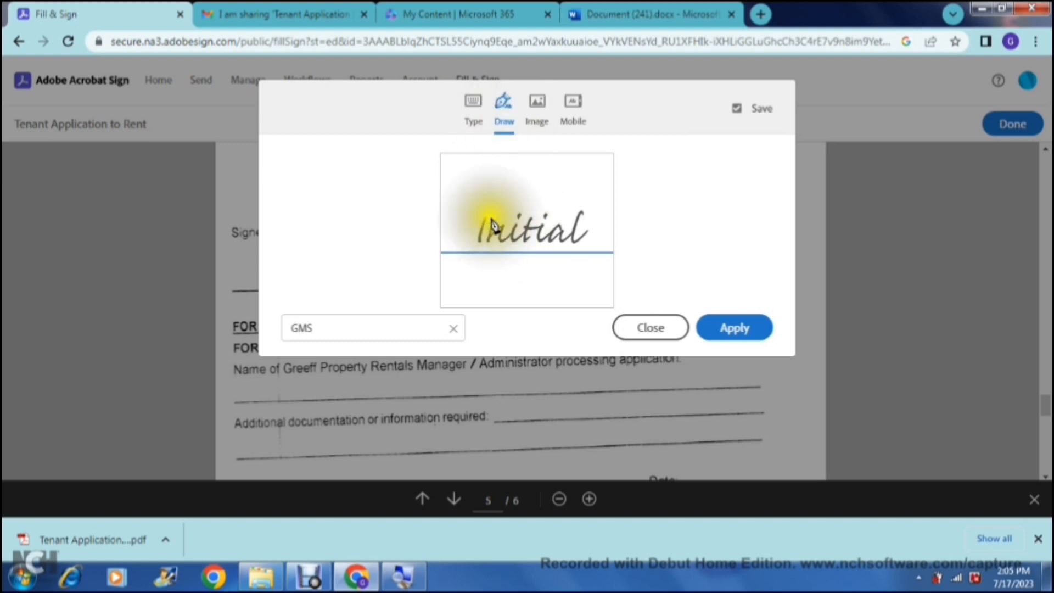
pyautogui.moveTo(501, 206)
pyautogui.mouseDown()
pyautogui.moveTo(505, 189)
pyautogui.moveTo(519, 210)
pyautogui.mouseUp()
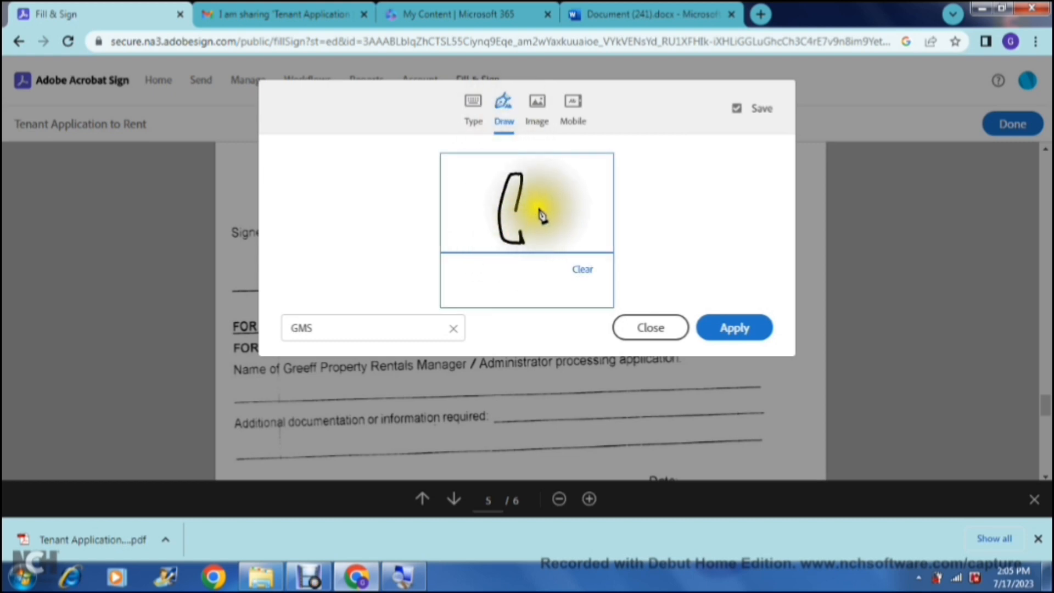
pyautogui.moveTo(571, 192)
pyautogui.mouseDown()
pyautogui.moveTo(555, 207)
pyautogui.moveTo(575, 224)
pyautogui.moveTo(540, 234)
pyautogui.mouseUp()
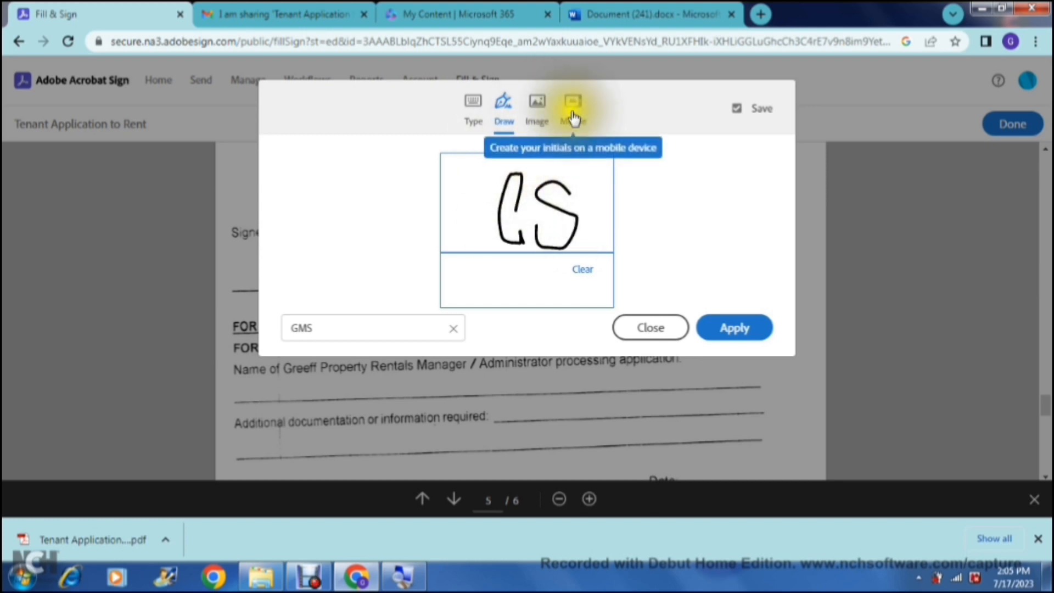
pyautogui.click(537, 105)
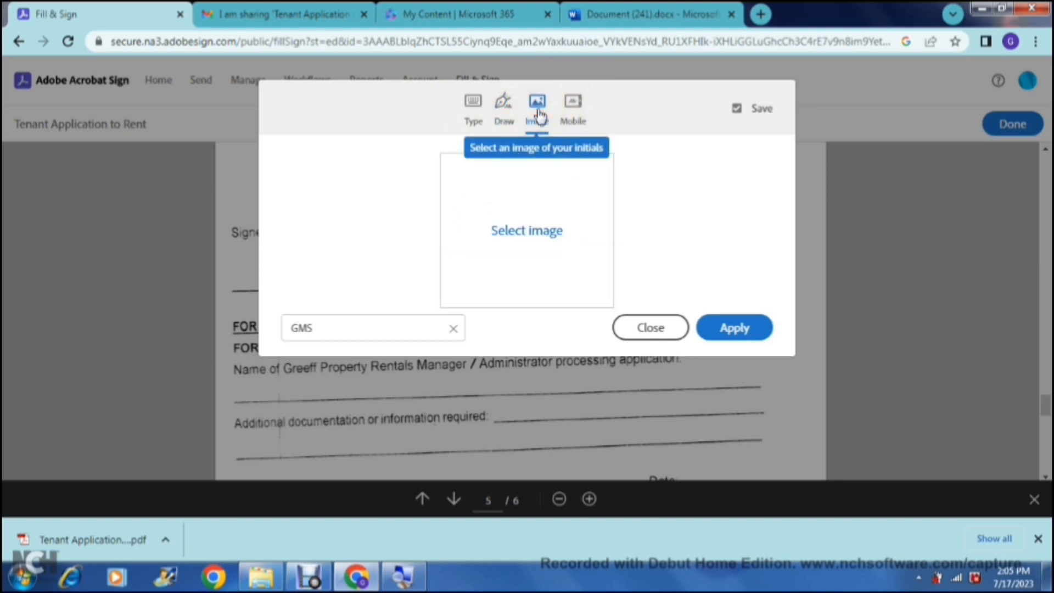
pyautogui.click(572, 106)
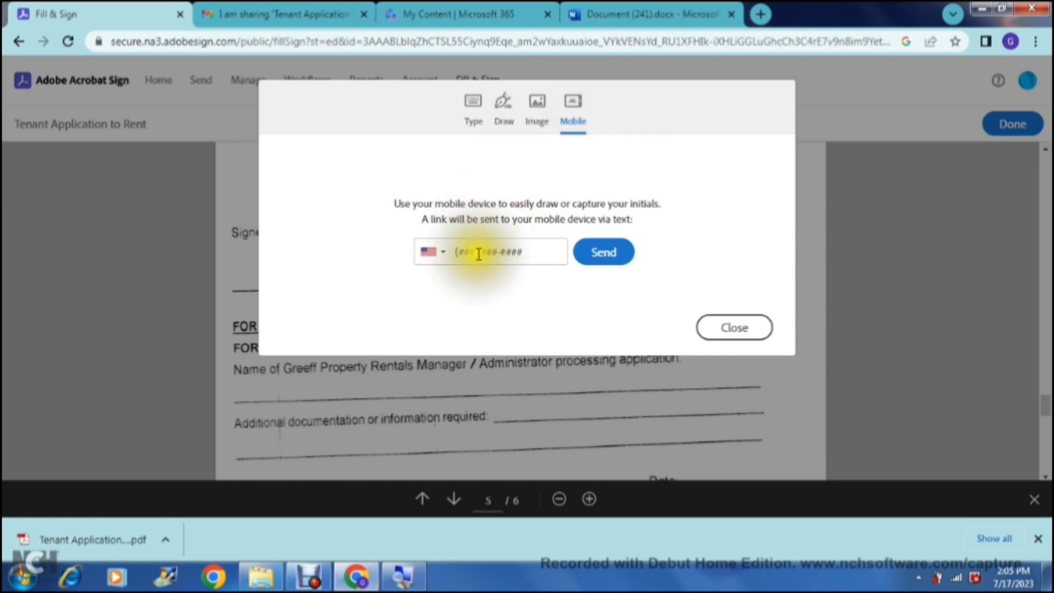
pyautogui.click(481, 254)
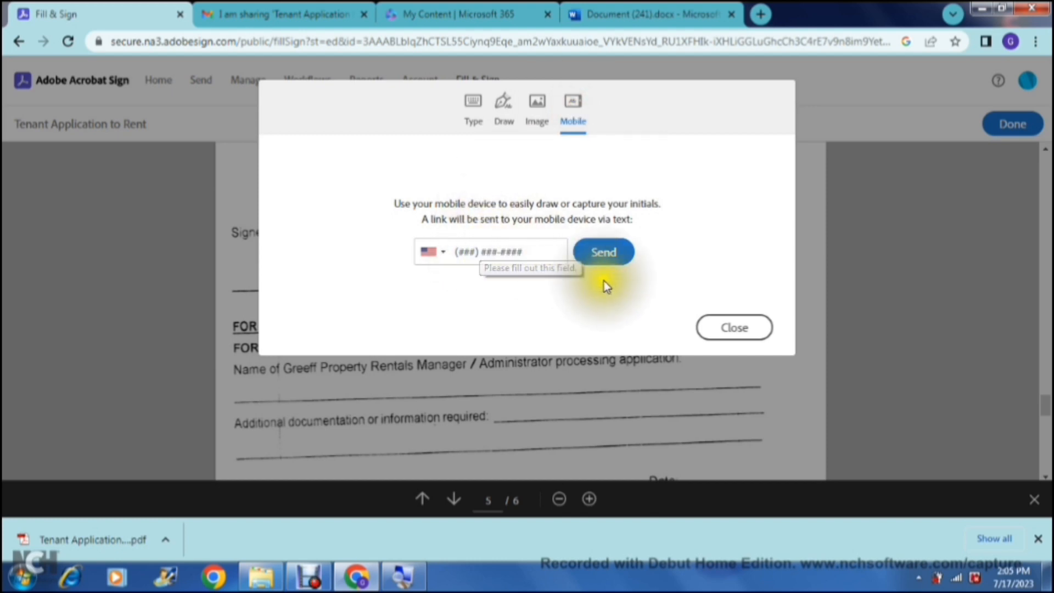
# Step: Apply the typed initials to the blank after "20" on the signing line of page 5 and finish the form
pyautogui.click(471, 105)
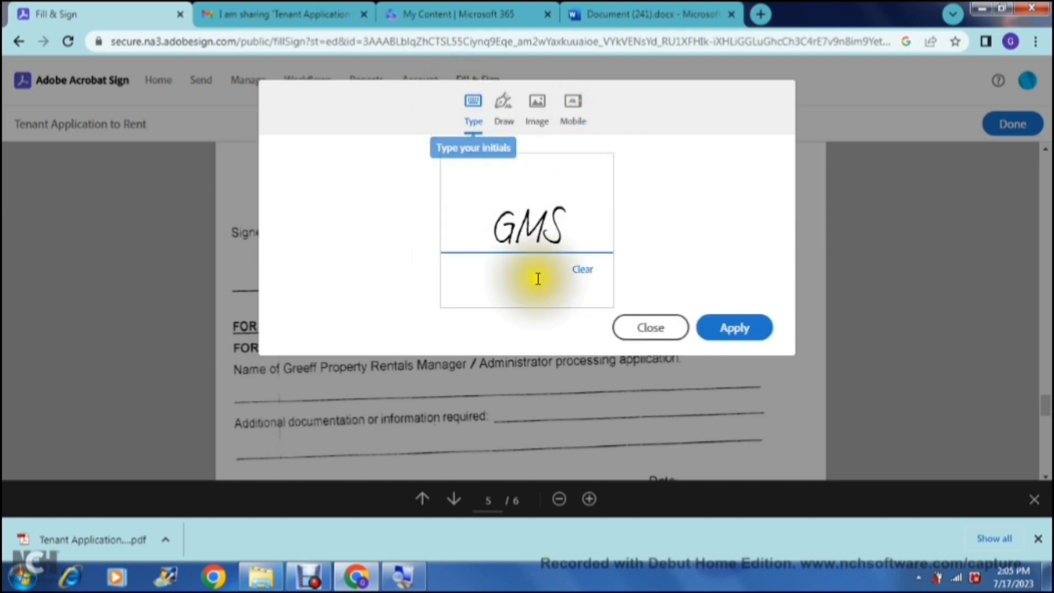
pyautogui.click(728, 330)
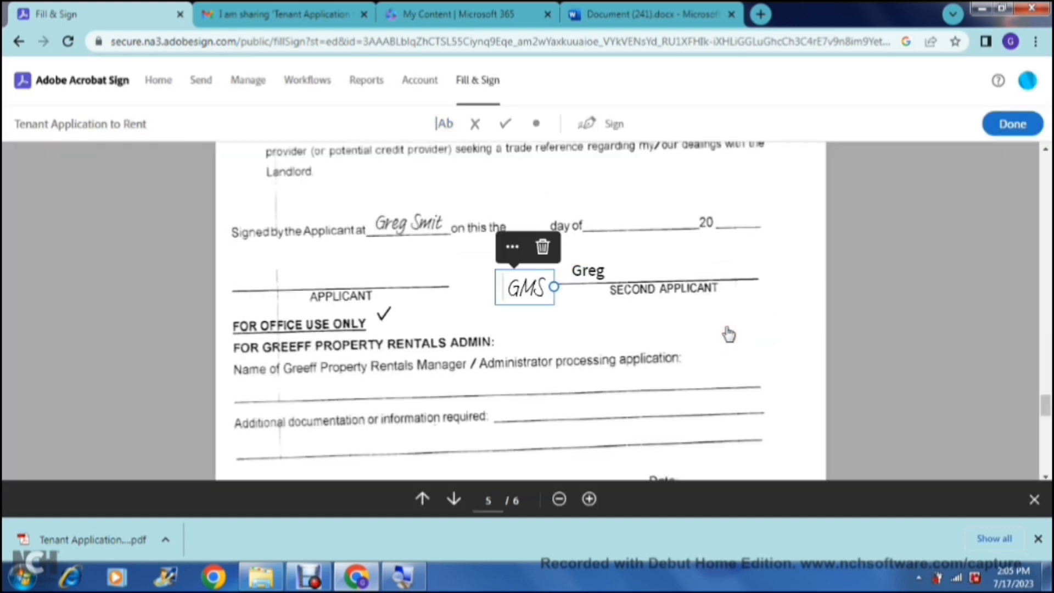
pyautogui.moveTo(546, 285); pyautogui.dragTo(728, 214)
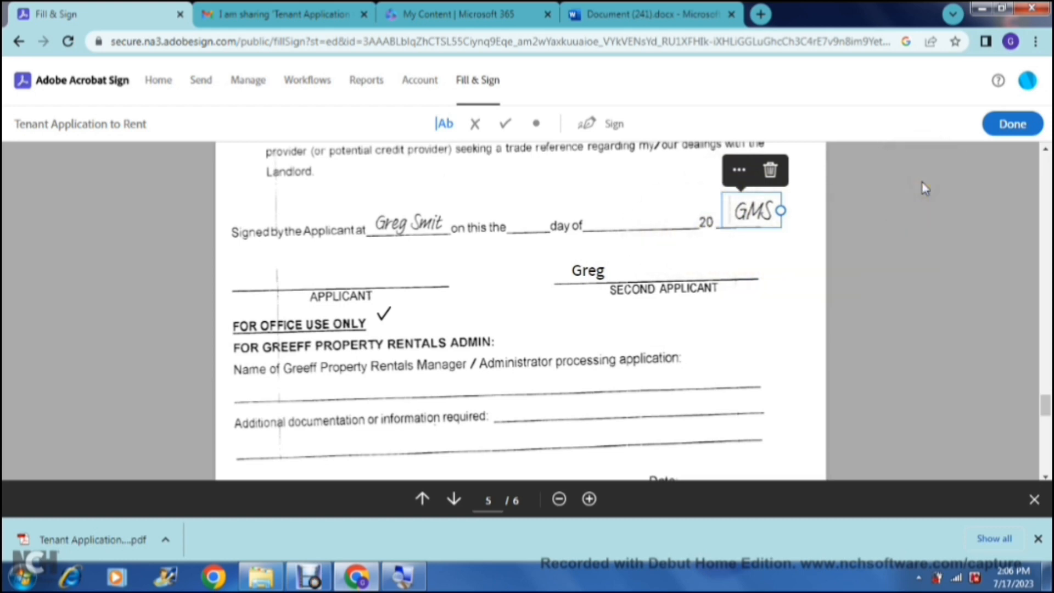
pyautogui.click(1013, 124)
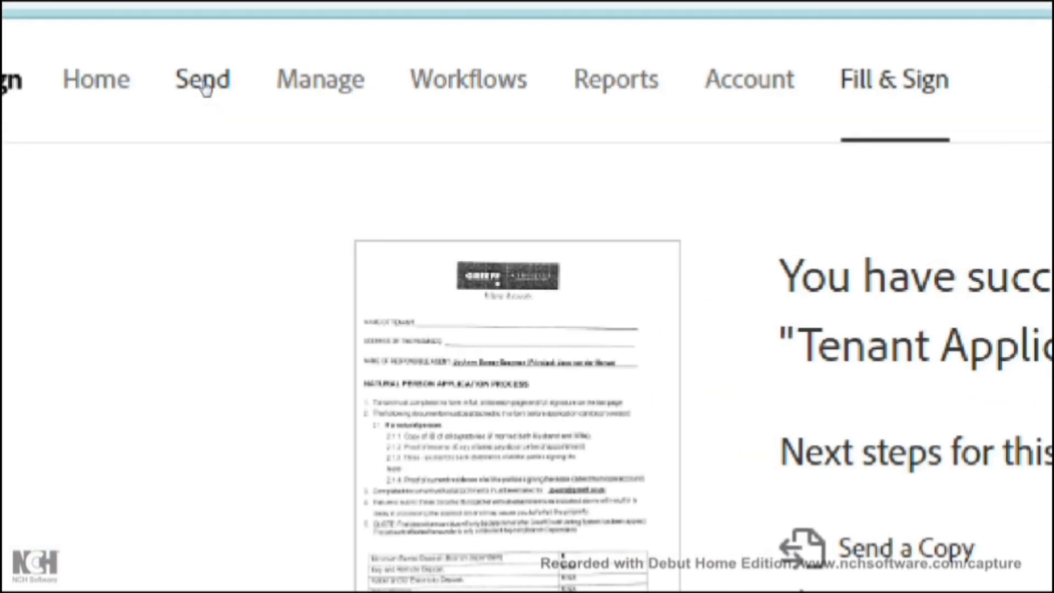
# Step: Start a new agreement for sending and add the recipient's email address with the Signer role
pyautogui.click(204, 87)
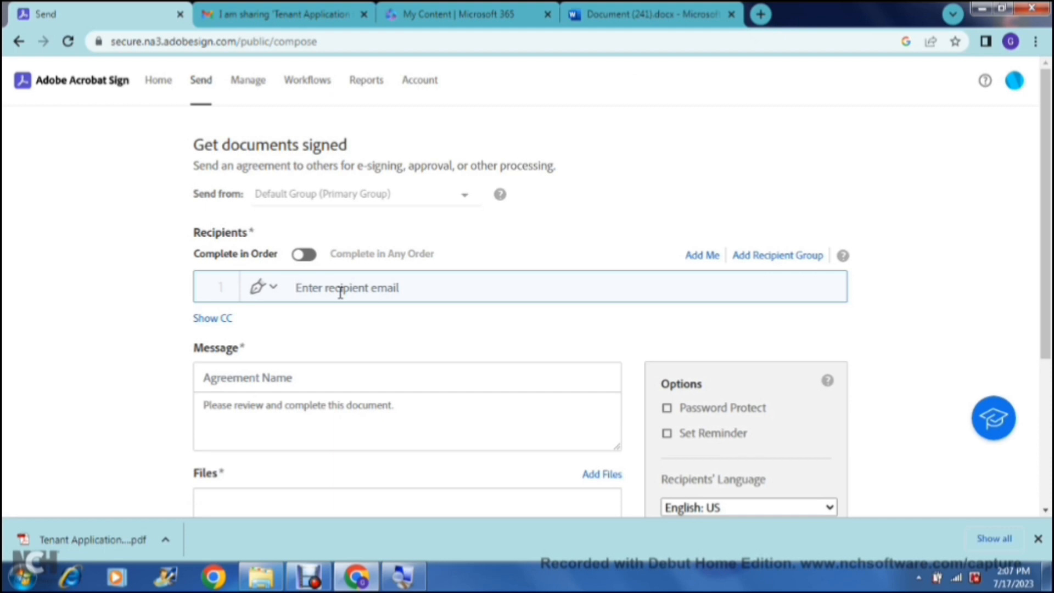
pyautogui.write('a')
pyautogui.click(340, 342)
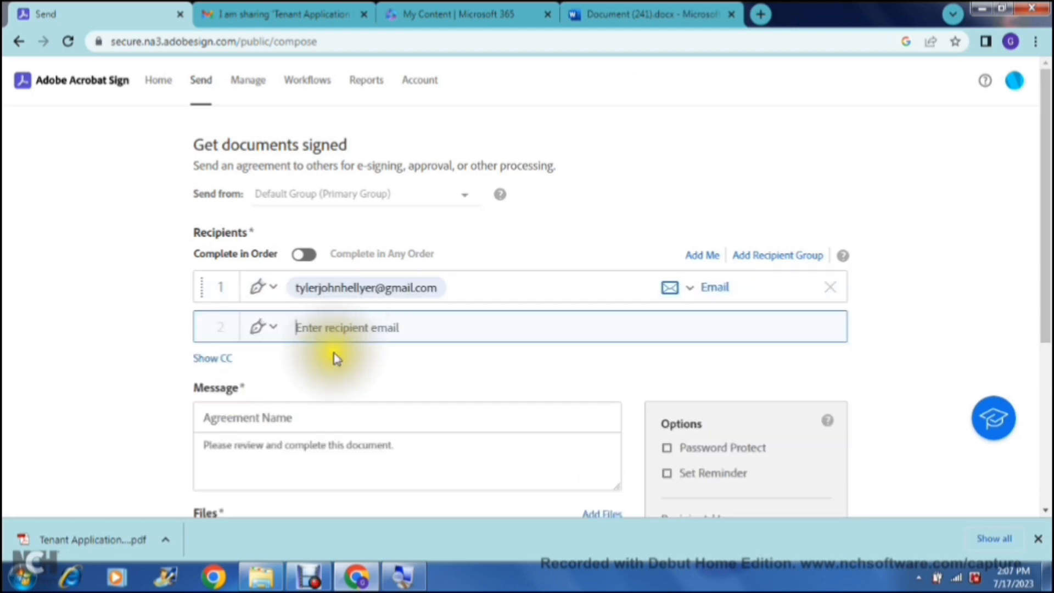
pyautogui.click(273, 294)
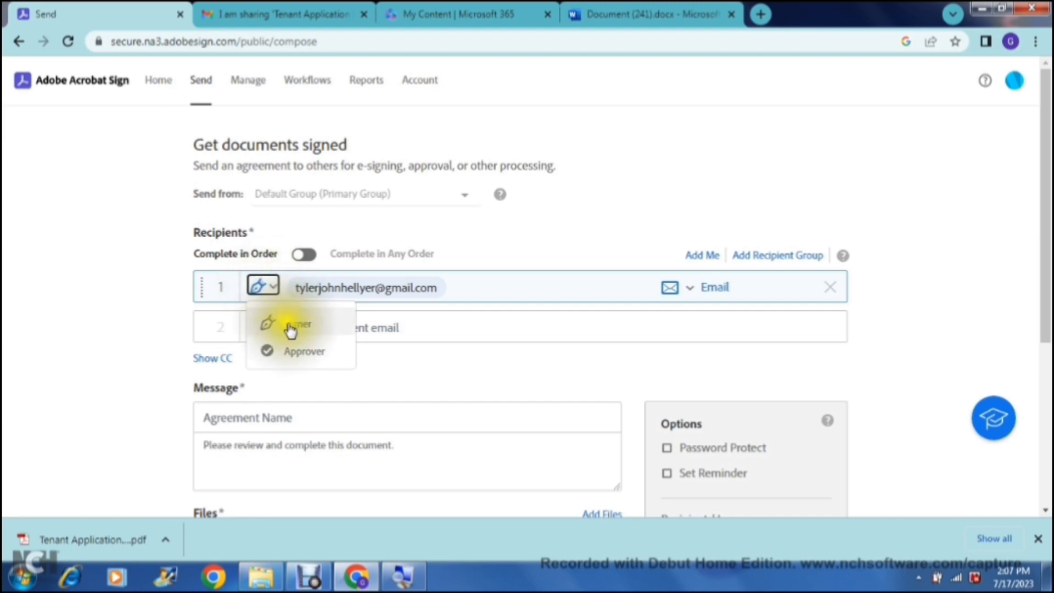
pyautogui.click(276, 292)
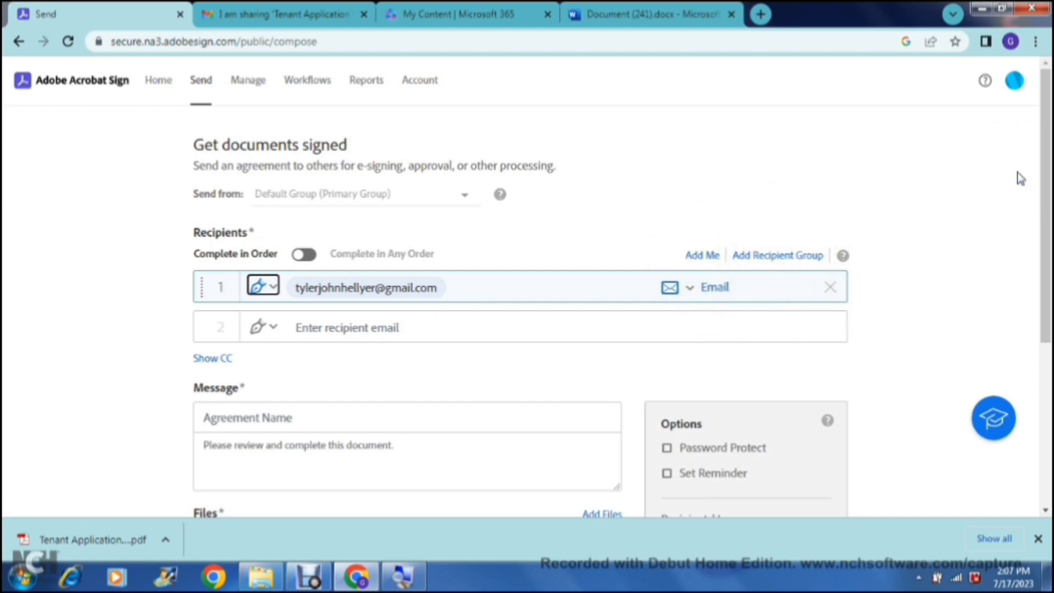
# Step: Name the agreement "Tester Agreement" and keep the message "Please review and complete Tester Agreement."
pyautogui.moveTo(1041, 162); pyautogui.dragTo(1041, 321)
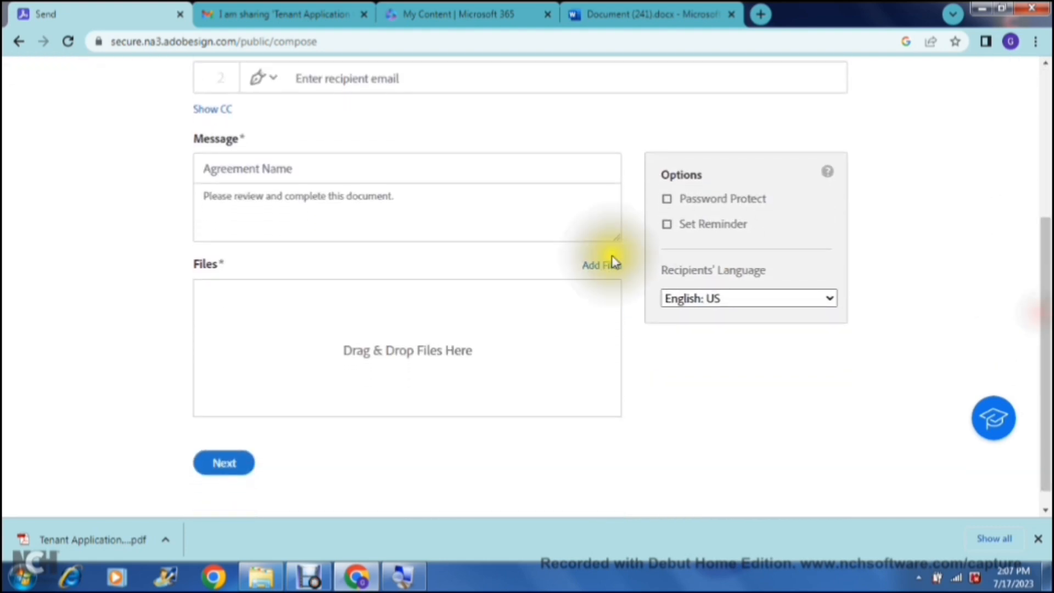
pyautogui.click(300, 168)
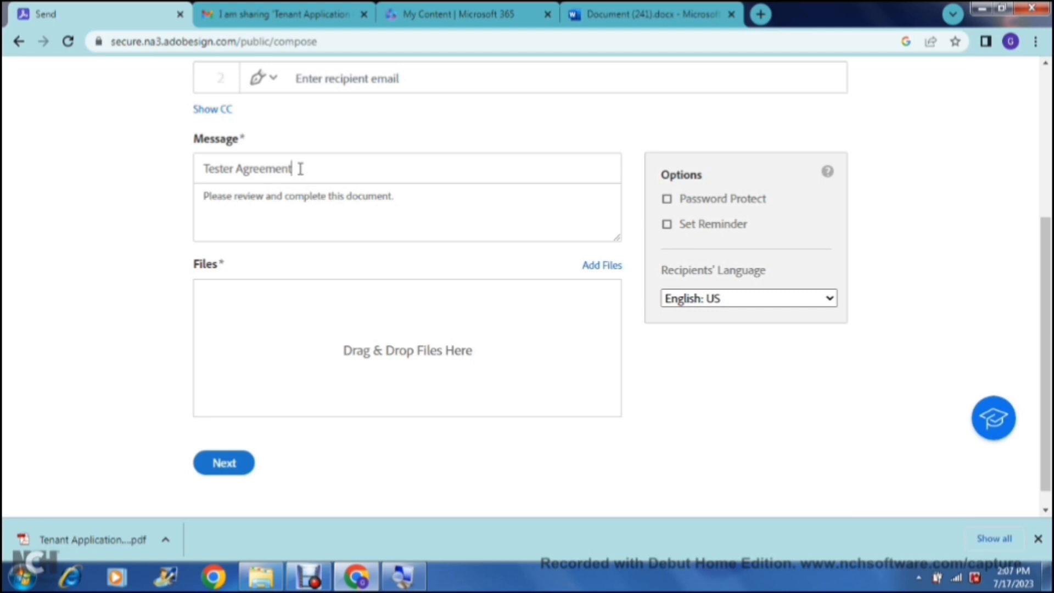
pyautogui.click(289, 198)
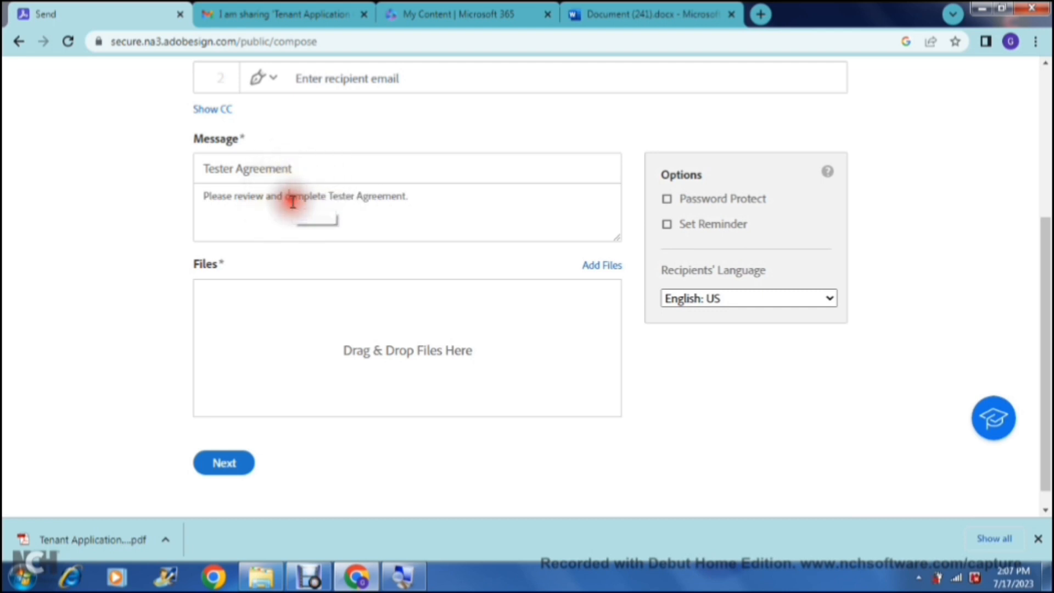
pyautogui.click(426, 198)
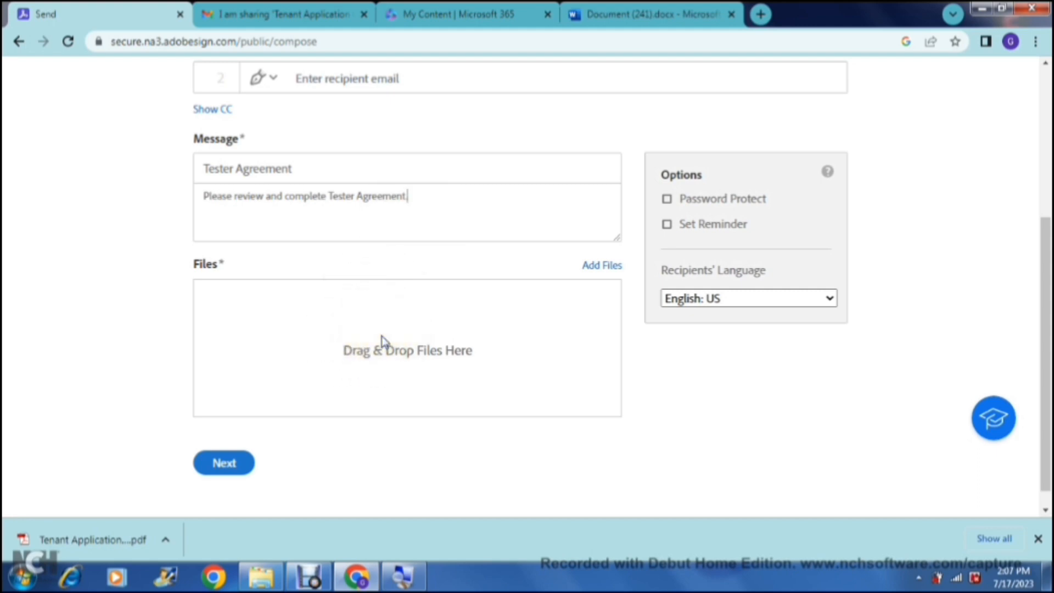
# Step: Attach Tenant Application to Rent.pdf to the agreement and keep English: US as the recipients' language
pyautogui.click(128, 531)
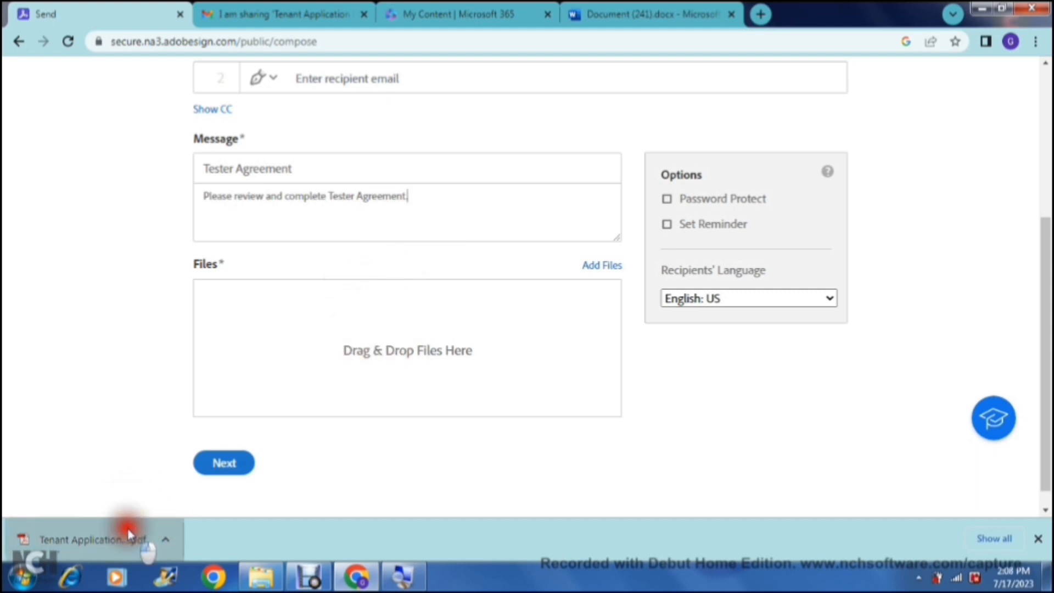
pyautogui.moveTo(128, 531); pyautogui.dragTo(411, 353)
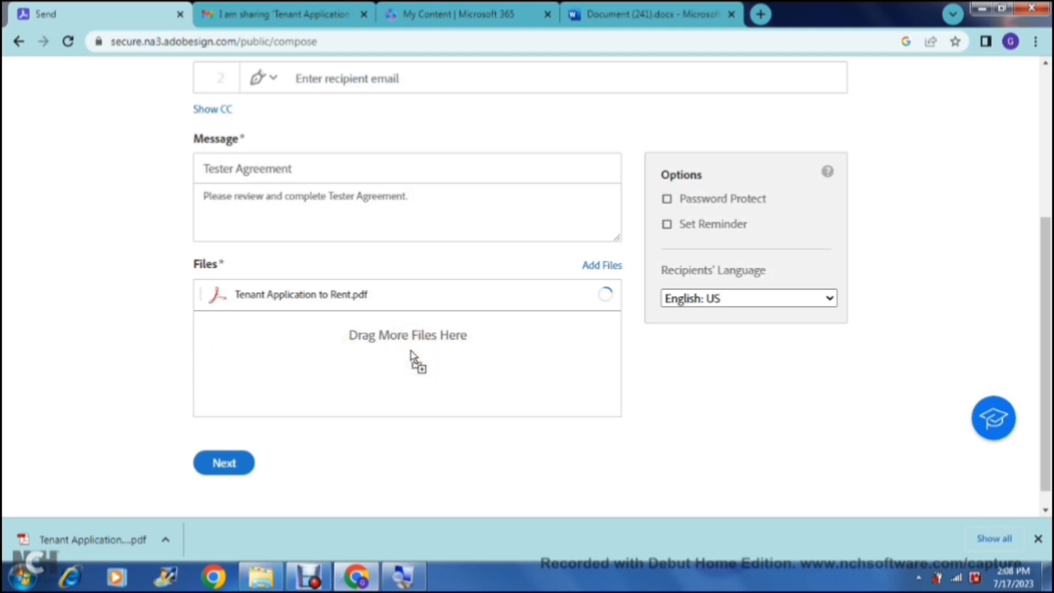
pyautogui.click(740, 297)
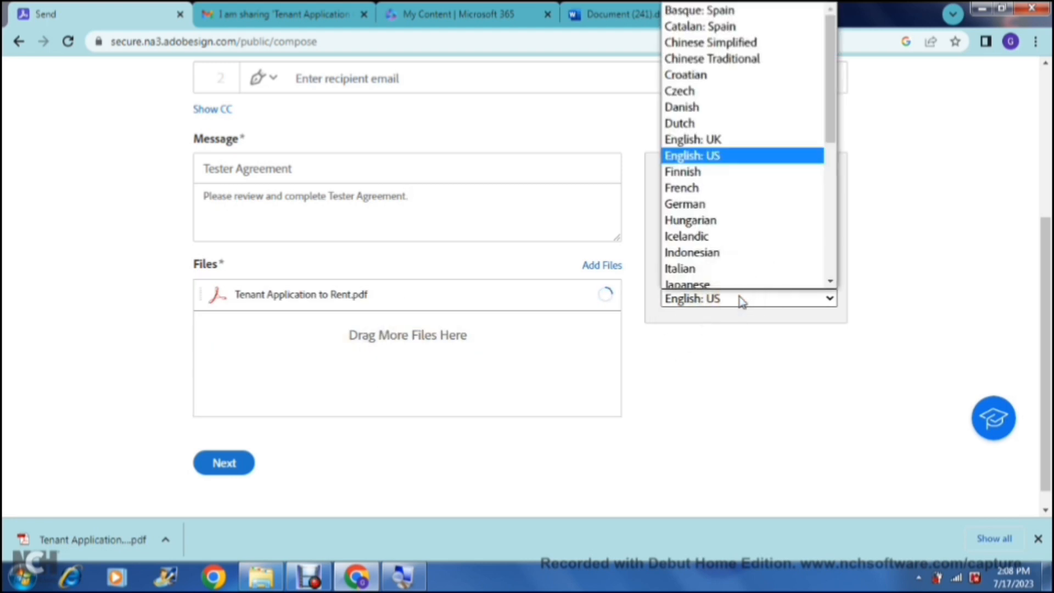
pyautogui.click(741, 300)
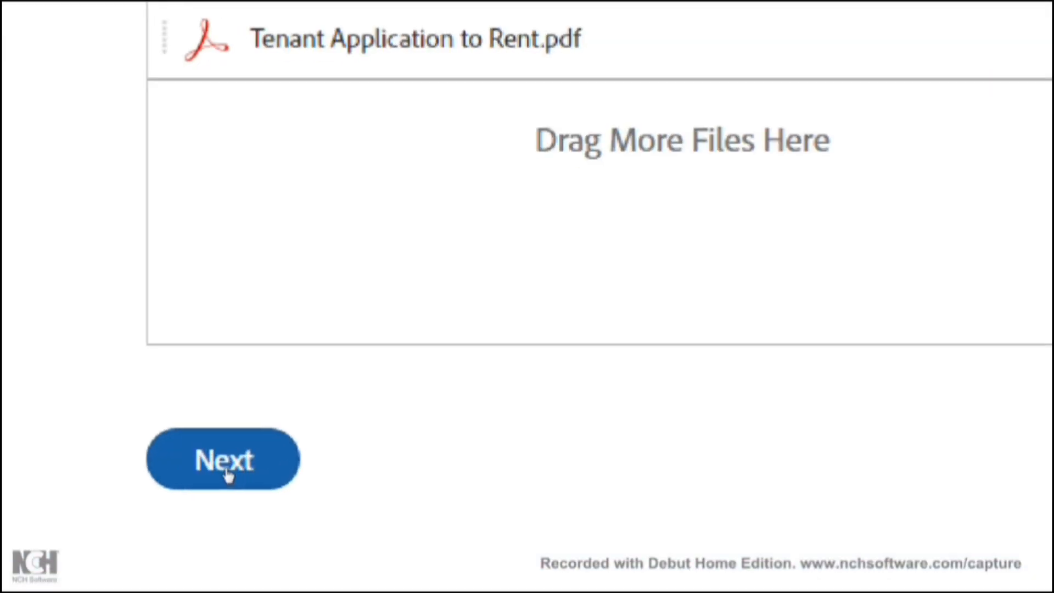
# Step: Continue to field placement, dismiss the detected form fields, and add a widened Signature field at the start of the Name of Tenant line
pyautogui.click(227, 473)
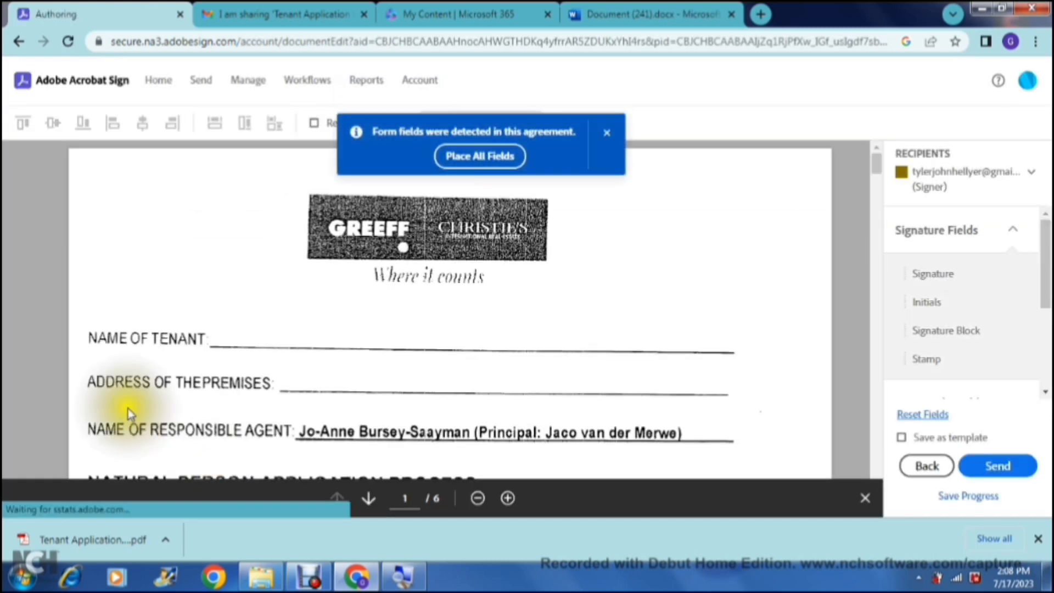
pyautogui.click(607, 133)
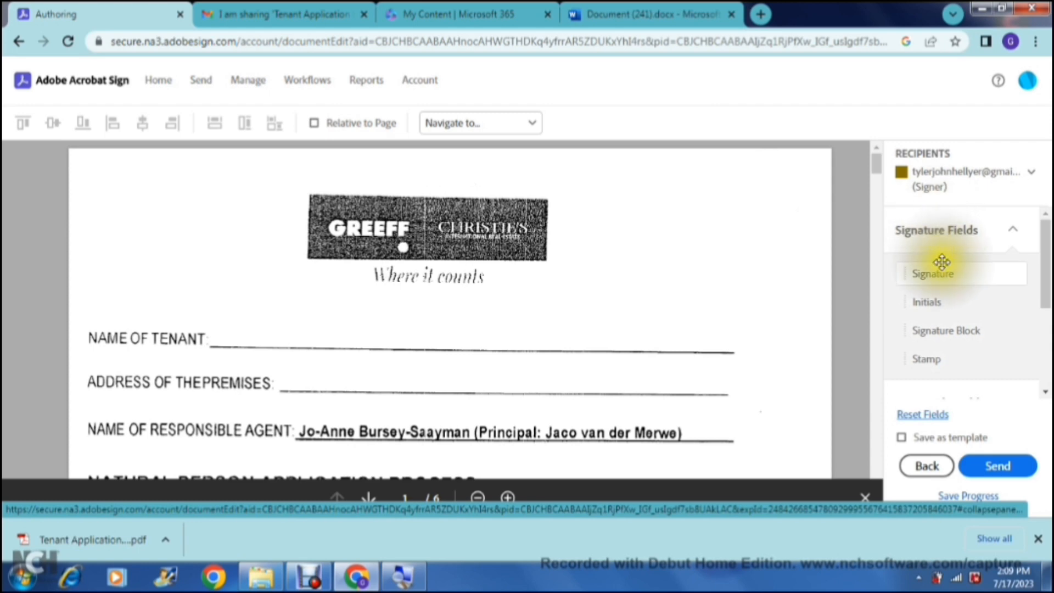
pyautogui.moveTo(958, 273)
pyautogui.mouseDown()
pyautogui.moveTo(878, 296)
pyautogui.moveTo(662, 306)
pyautogui.moveTo(589, 327)
pyautogui.moveTo(435, 331)
pyautogui.moveTo(466, 308)
pyautogui.moveTo(249, 314)
pyautogui.mouseUp()
pyautogui.moveTo(224, 313); pyautogui.dragTo(209, 309)
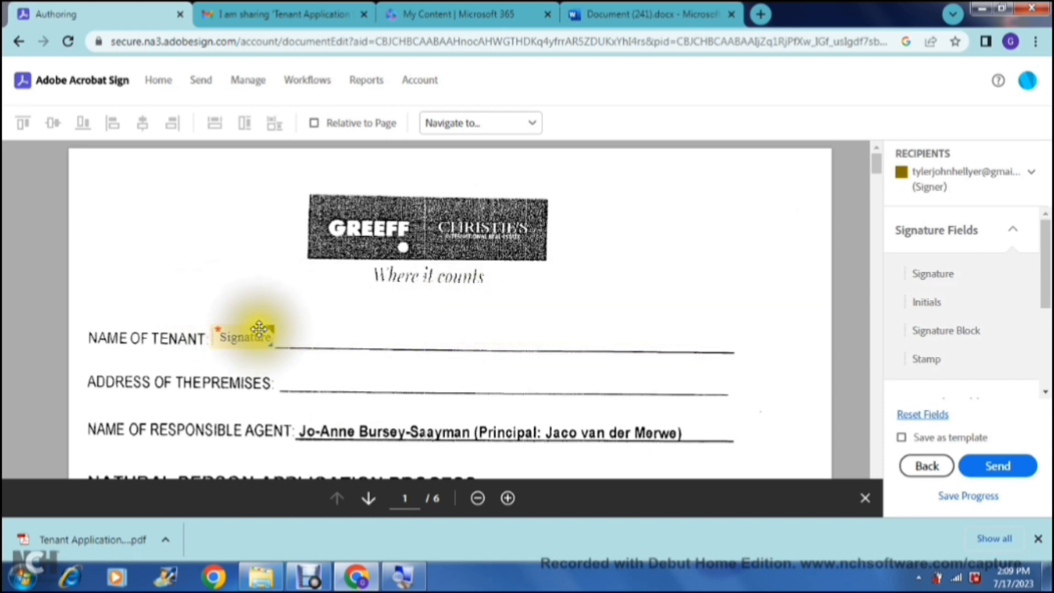
pyautogui.click(268, 343)
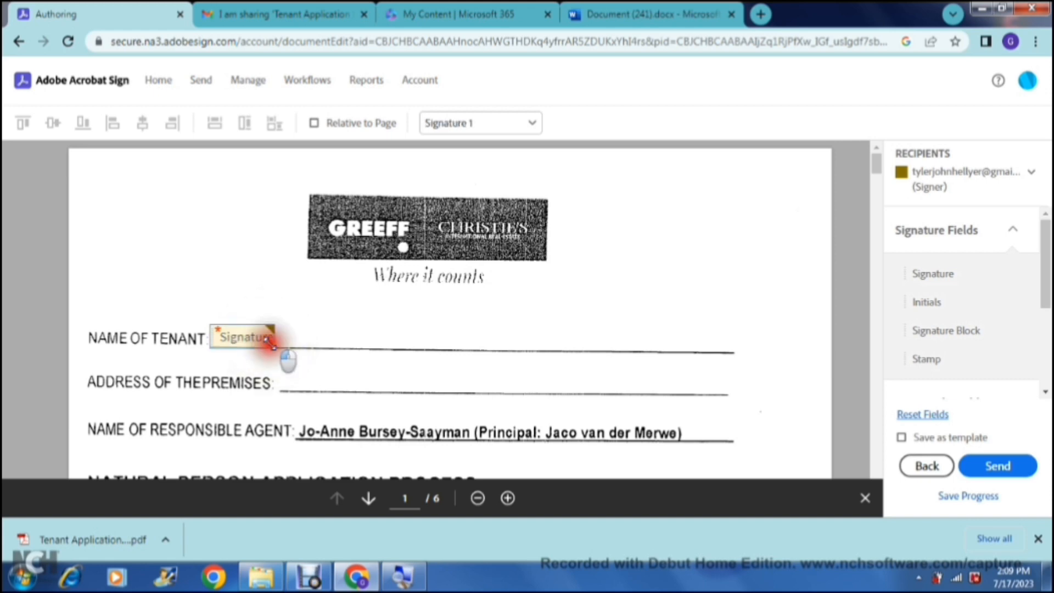
pyautogui.moveTo(269, 341); pyautogui.dragTo(357, 340)
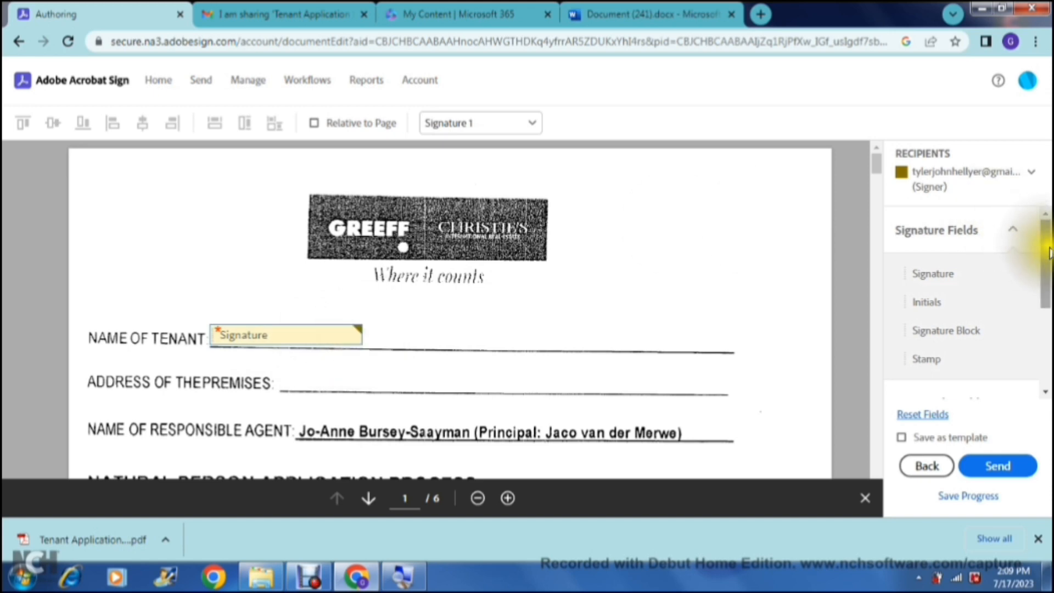
# Step: Place a required Stamp field of 1.6 by 1.6 in beside the letterhead logo on page 1
pyautogui.moveTo(1049, 253); pyautogui.dragTo(1049, 265)
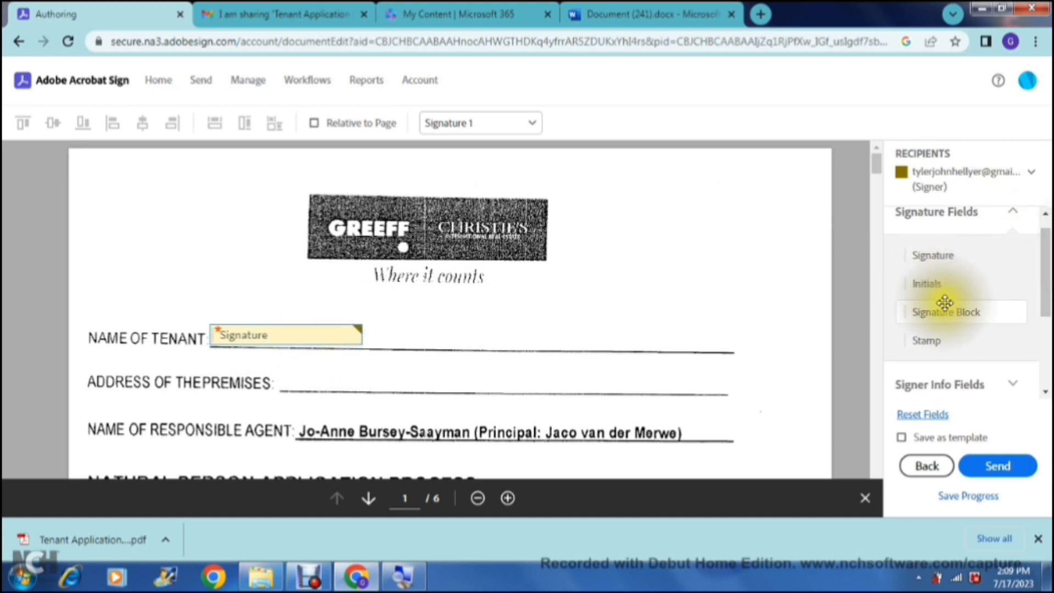
pyautogui.click(933, 338)
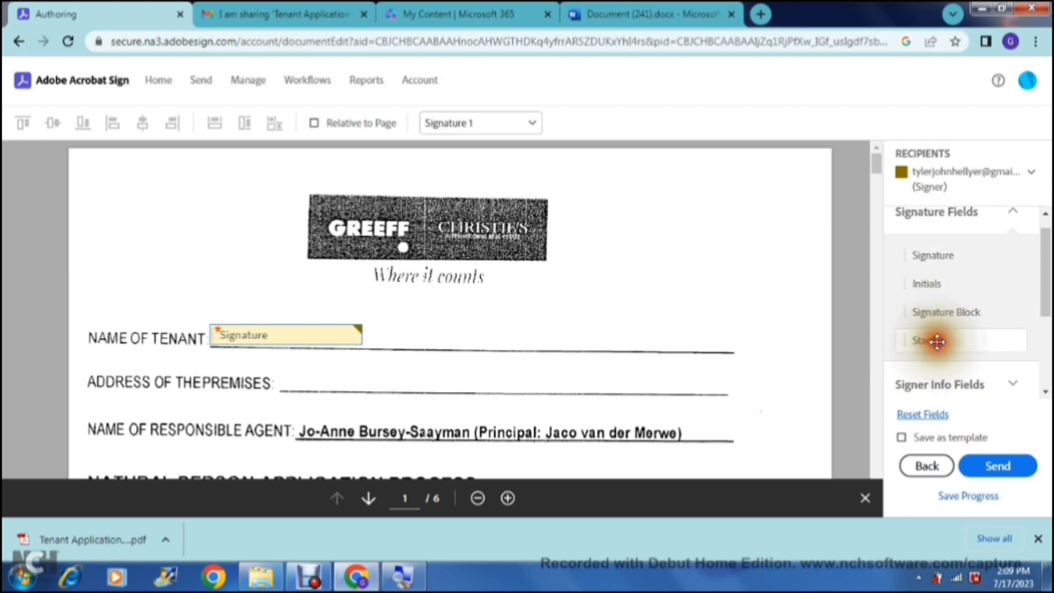
pyautogui.moveTo(927, 341); pyautogui.dragTo(595, 182)
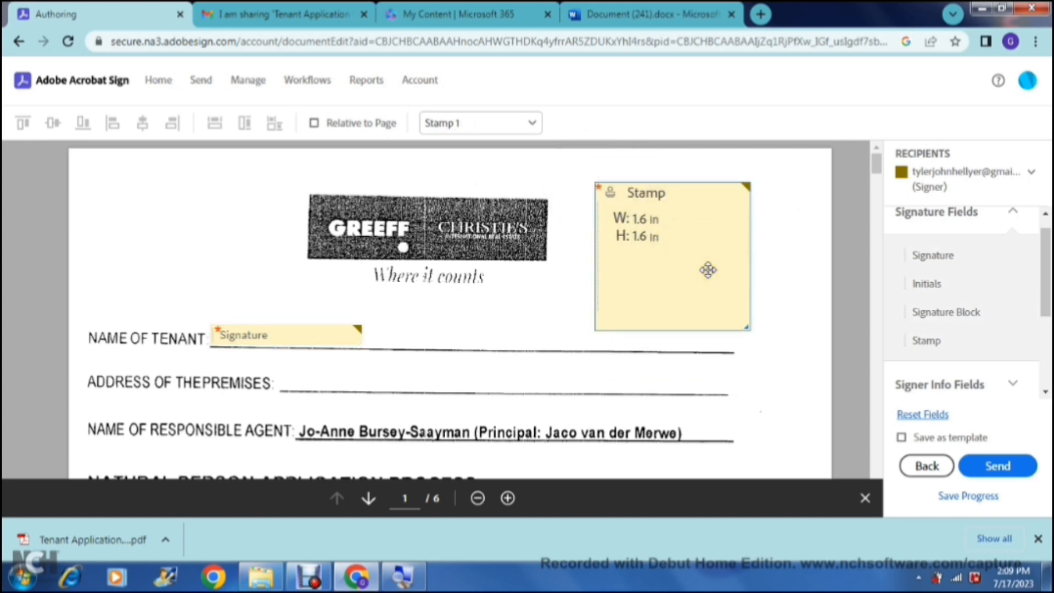
# Step: Enlarge the Stamp field beside the letterhead logo to 2.2 by 2.0 in
pyautogui.moveTo(750, 328); pyautogui.dragTo(801, 370)
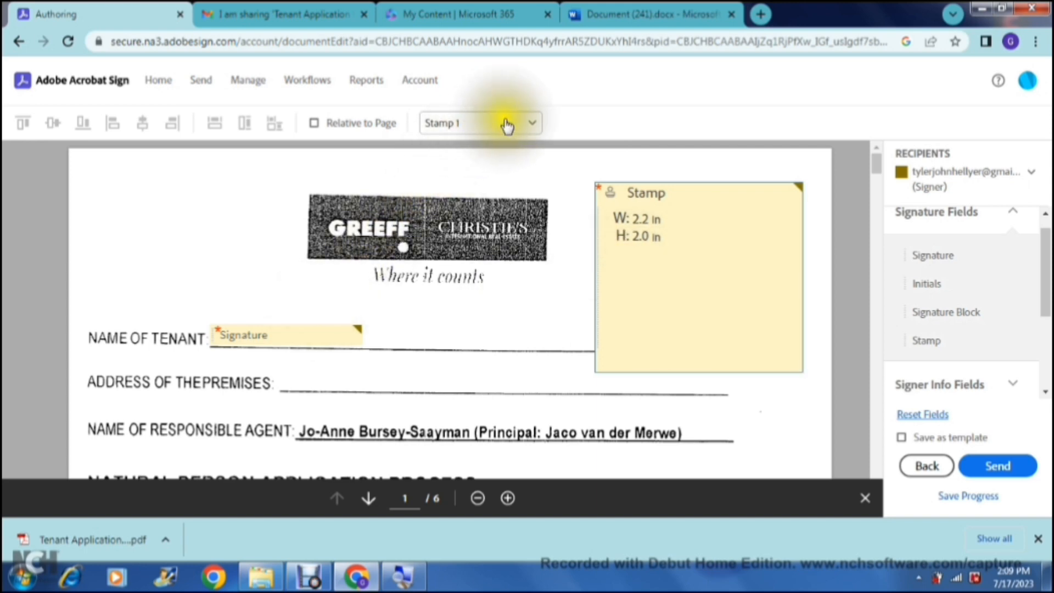
pyautogui.click(531, 124)
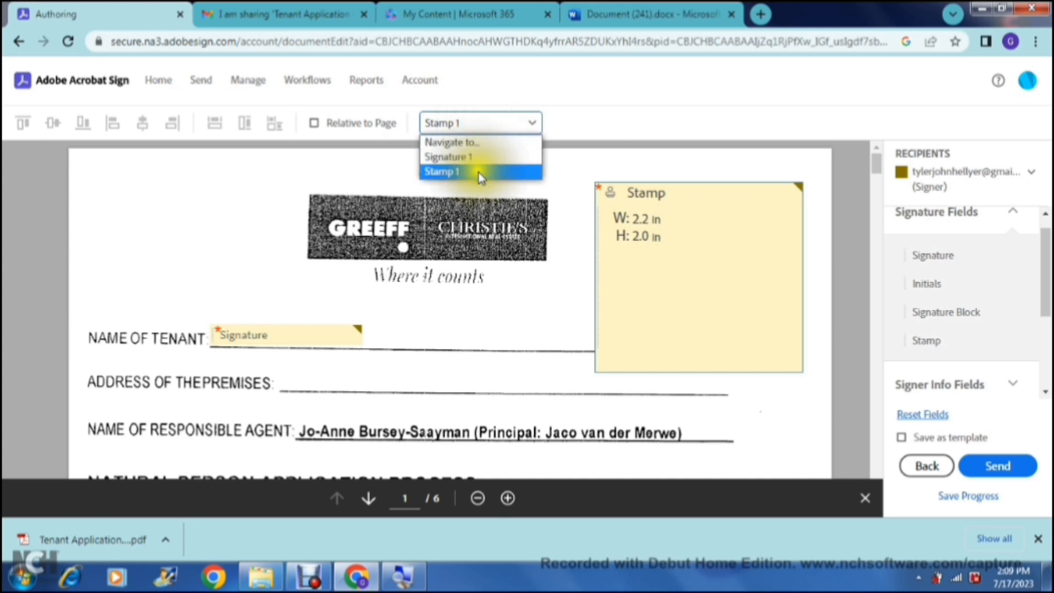
pyautogui.click(480, 144)
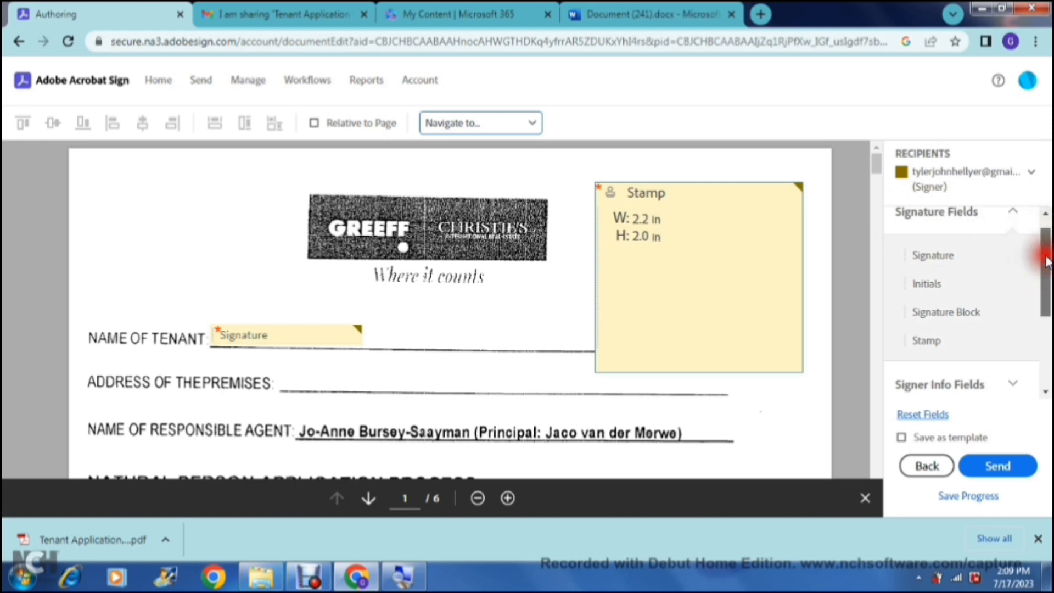
# Step: Examine the field types offered under Signer Info Fields, Data Fields and More Fields
pyautogui.moveTo(1046, 261); pyautogui.dragTo(1048, 318)
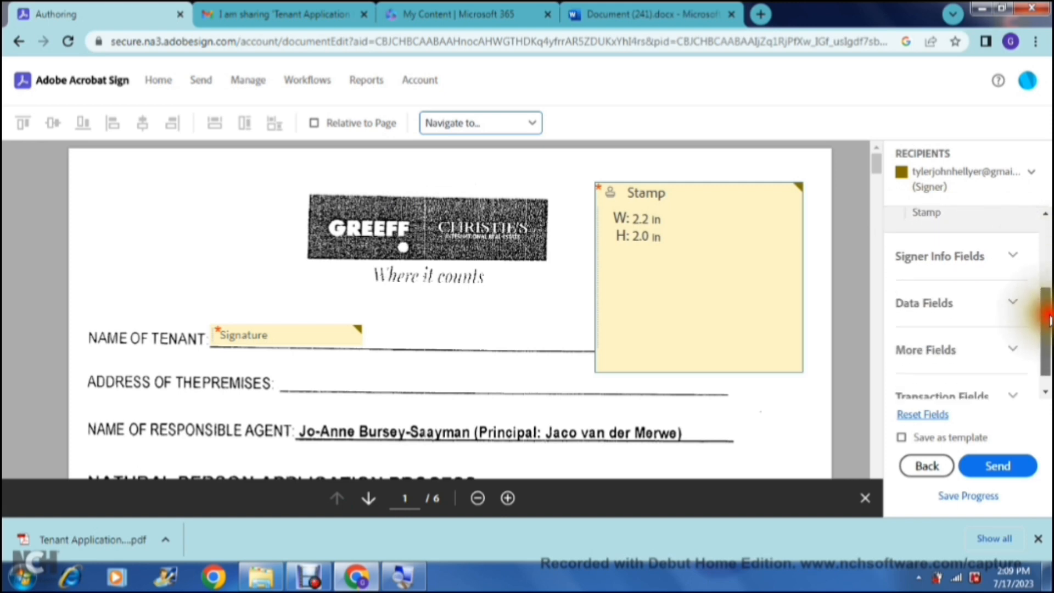
pyautogui.click(1013, 257)
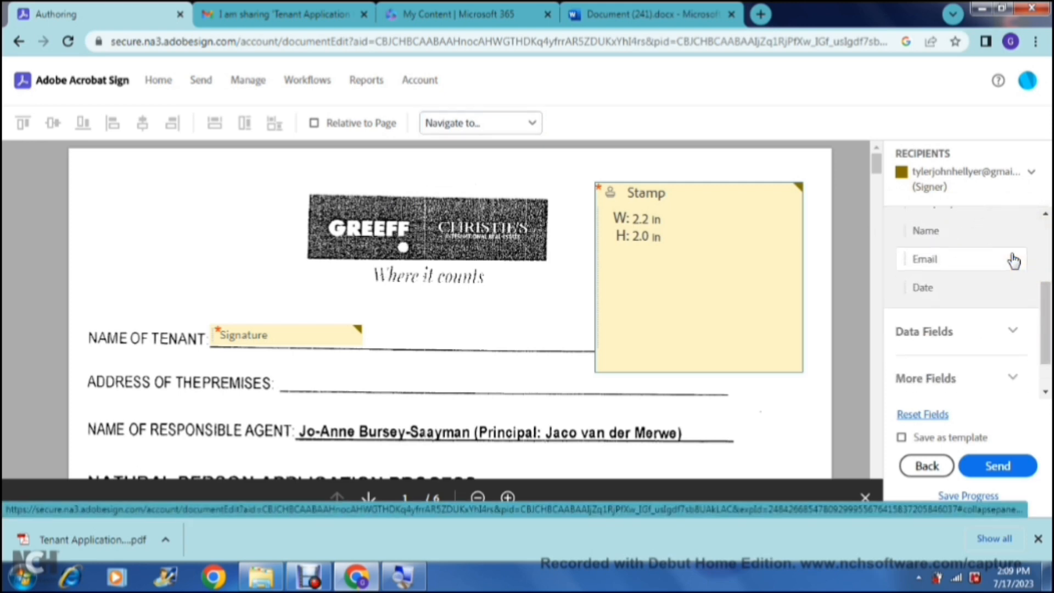
pyautogui.moveTo(1045, 305)
pyautogui.mouseDown()
pyautogui.moveTo(1045, 269)
pyautogui.moveTo(1045, 325)
pyautogui.mouseUp()
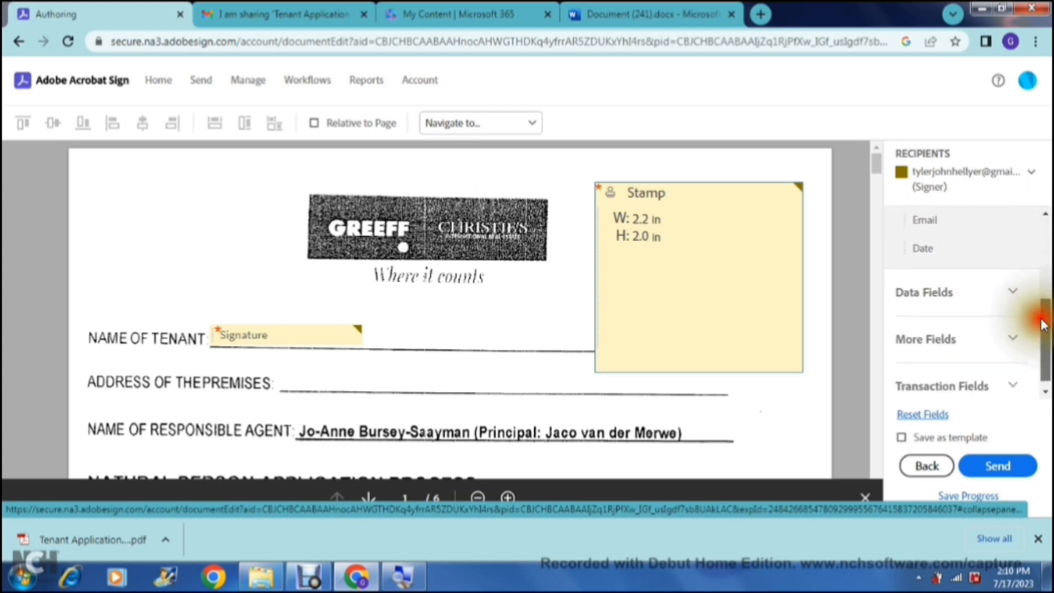
pyautogui.click(1014, 290)
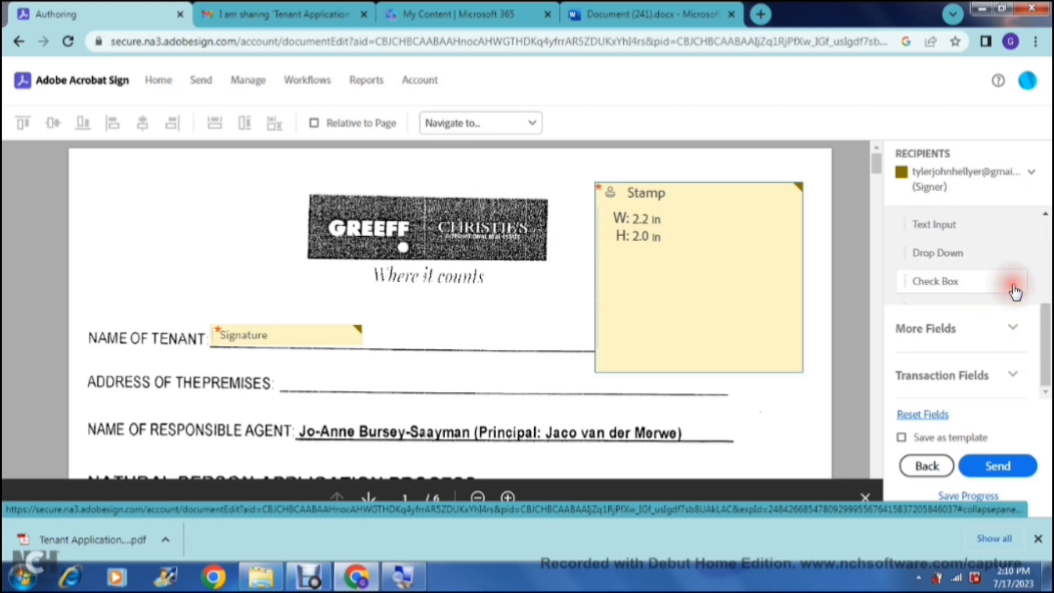
pyautogui.moveTo(1049, 339); pyautogui.dragTo(1049, 363)
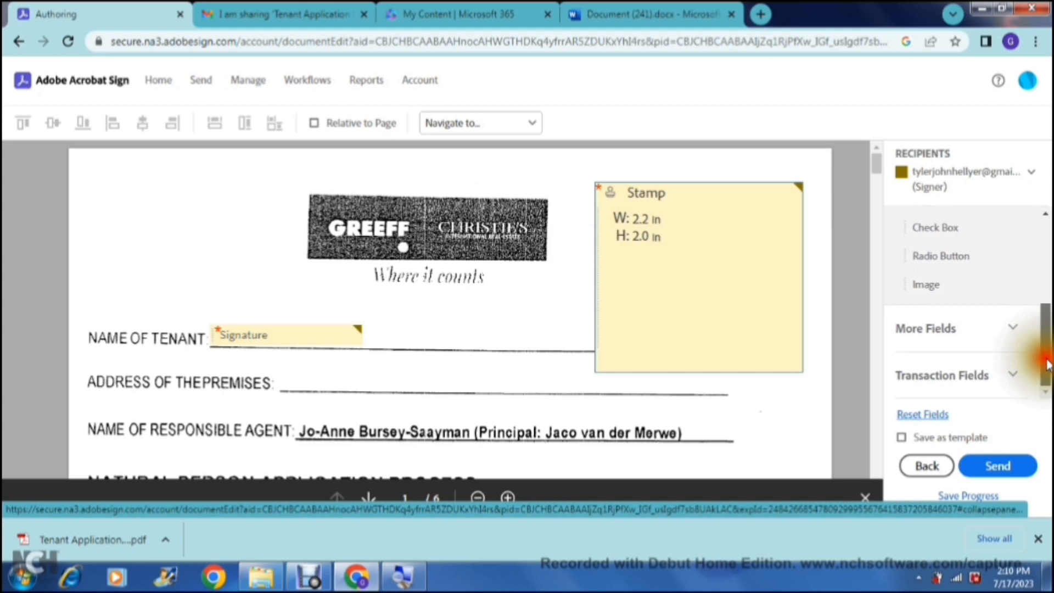
pyautogui.click(1014, 338)
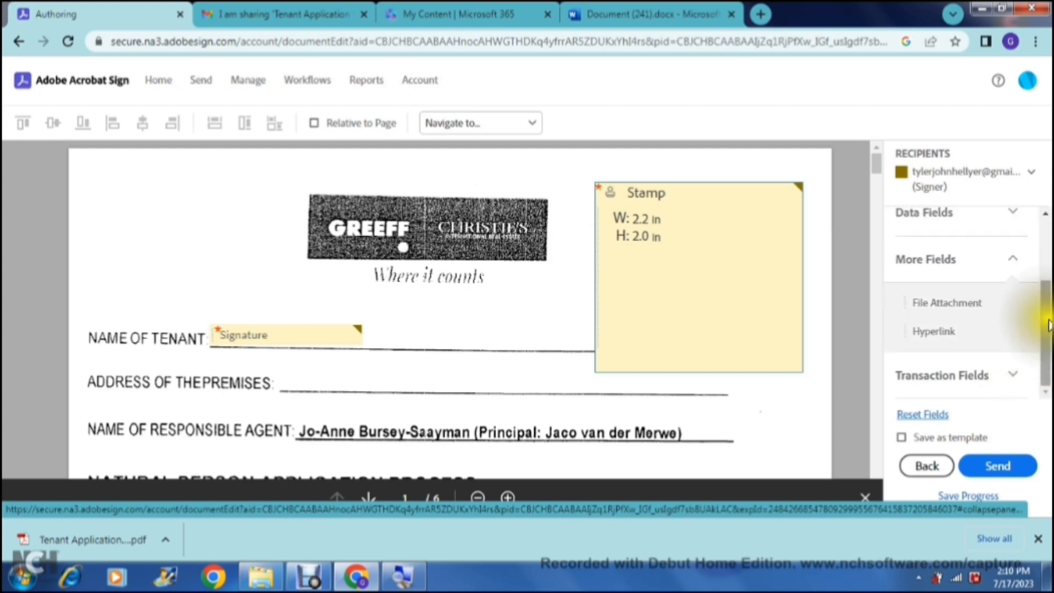
pyautogui.moveTo(1050, 325); pyautogui.dragTo(1047, 358)
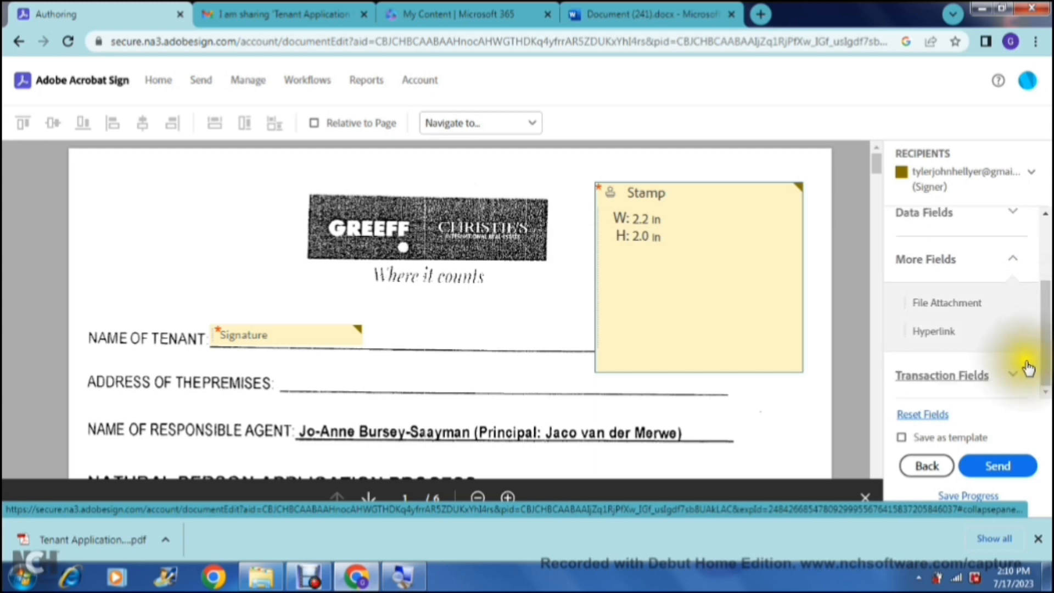
# Step: Place a Transaction Number field at the upper left of page 1, overlapping the letterhead logo
pyautogui.click(1028, 370)
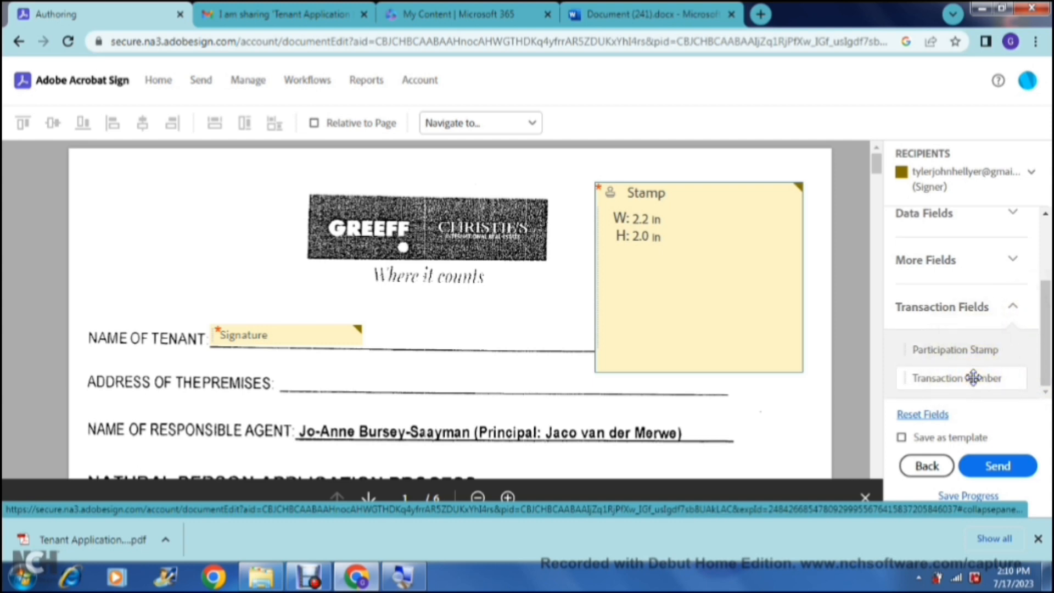
pyautogui.moveTo(972, 377); pyautogui.dragTo(167, 203)
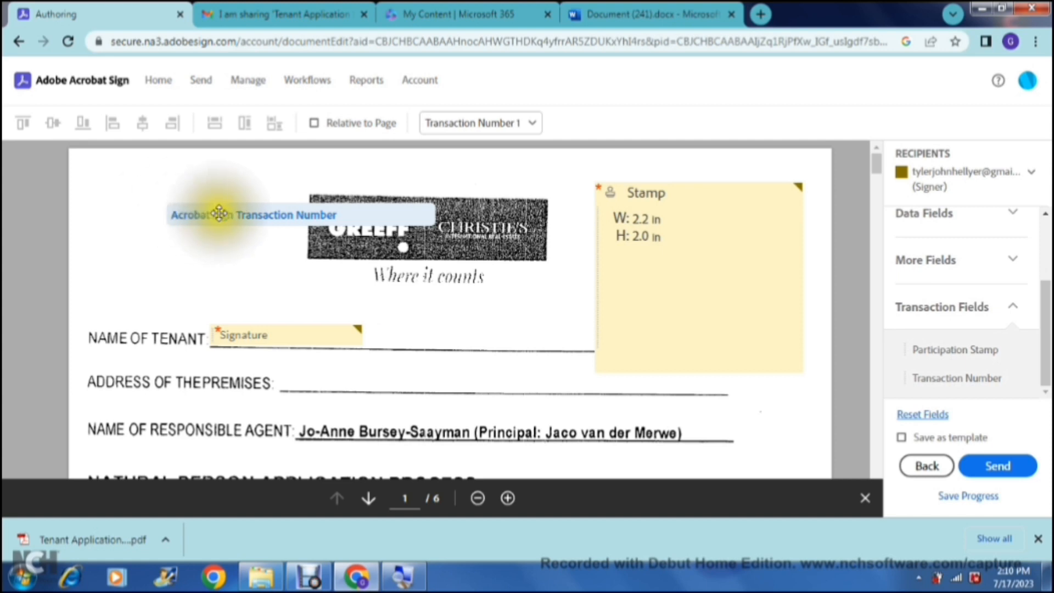
pyautogui.click(526, 124)
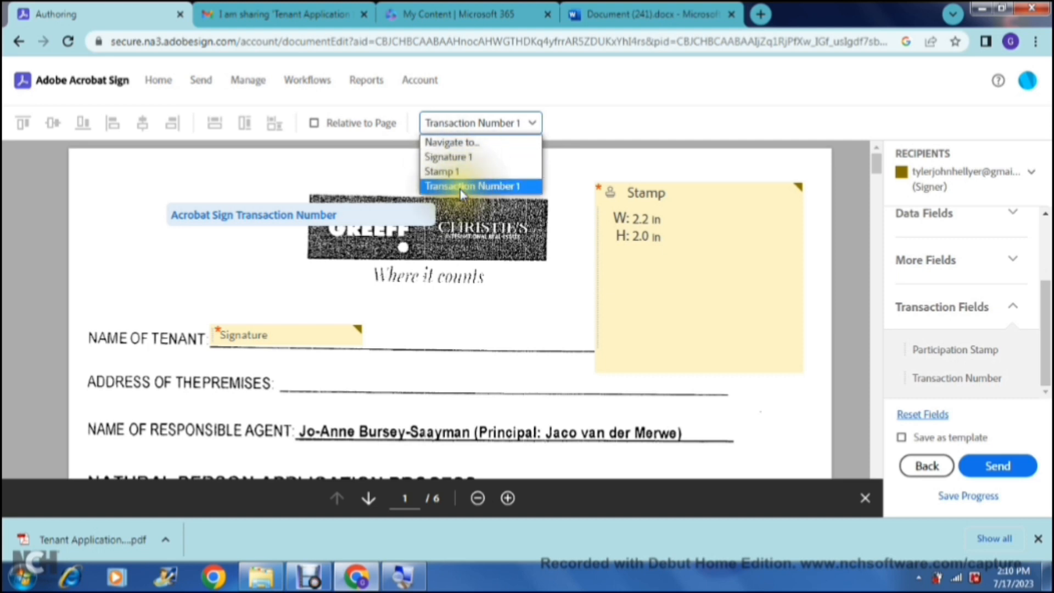
pyautogui.click(460, 164)
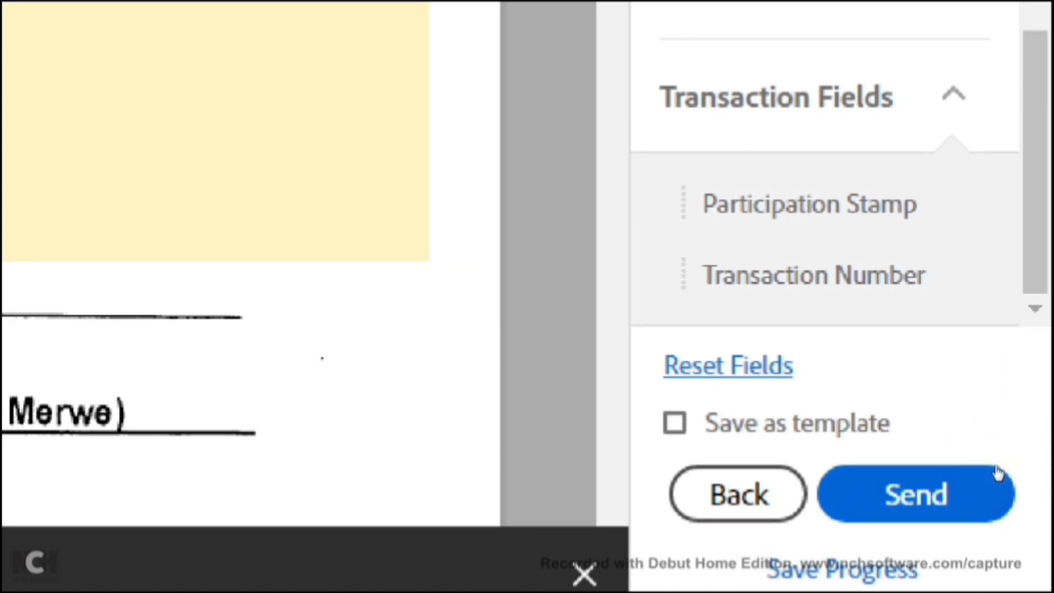
# Step: Send the Tester Agreement to the recipient for signature
pyautogui.click(996, 471)
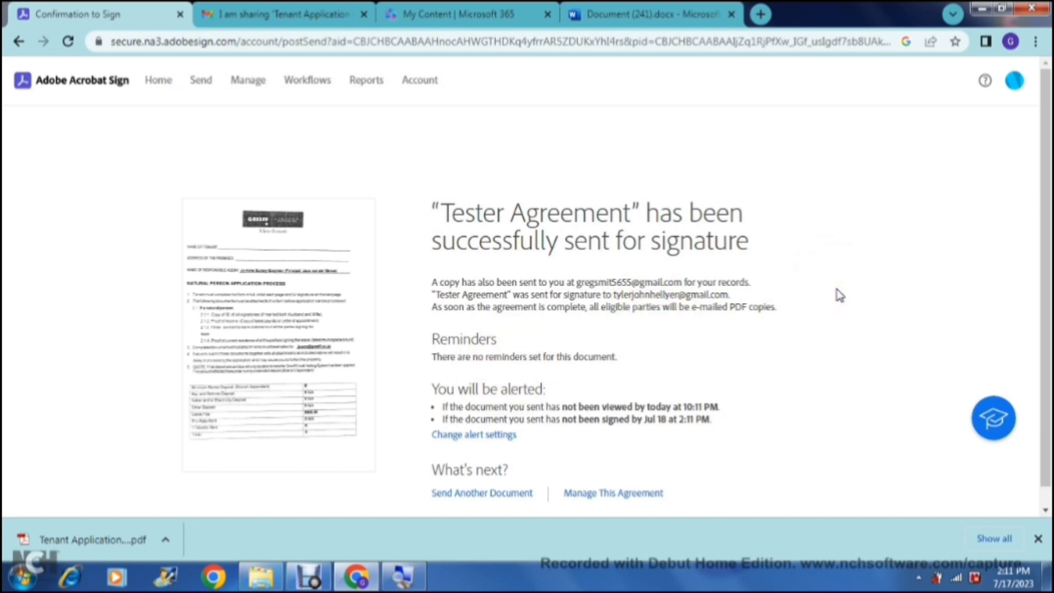
pyautogui.moveTo(1045, 252); pyautogui.dragTo(1040, 222)
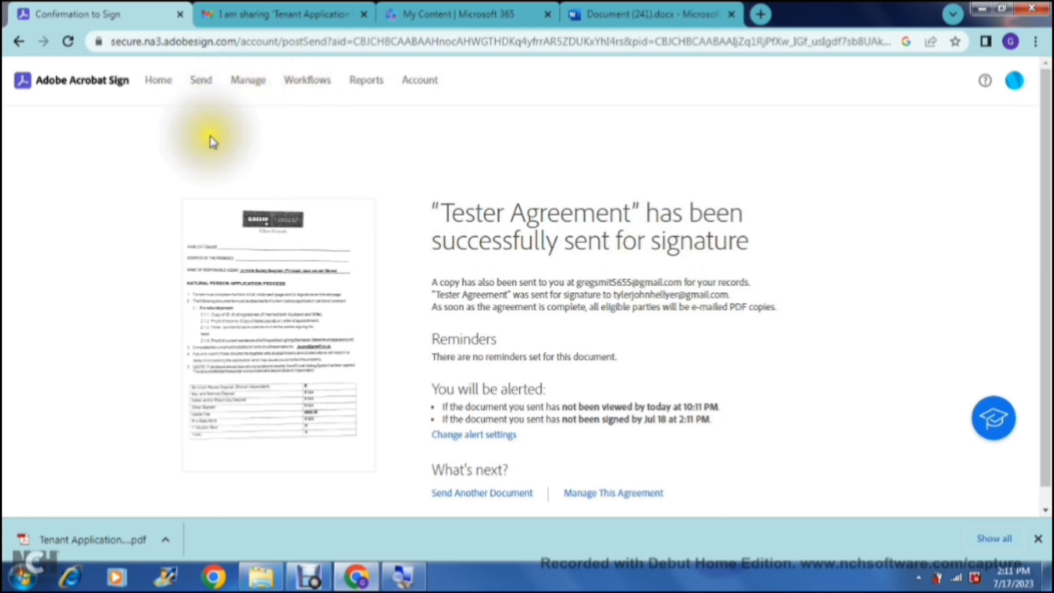
# Step: Return to the Acrobat Sign home page and examine the tasks it offers for documents, templates and workflows
pyautogui.click(159, 89)
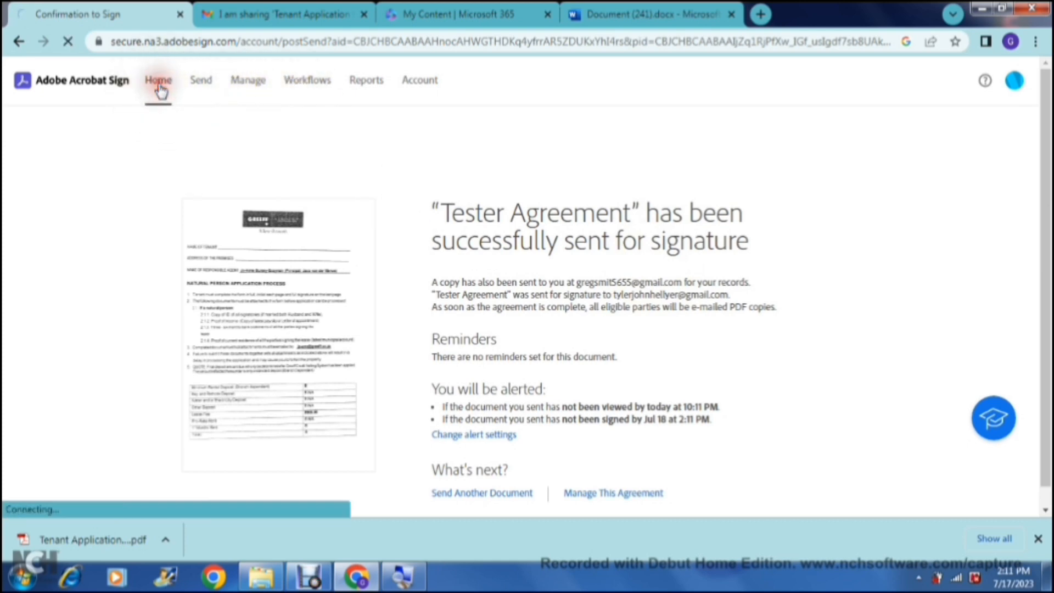
pyautogui.moveTo(1045, 201); pyautogui.dragTo(1047, 354)
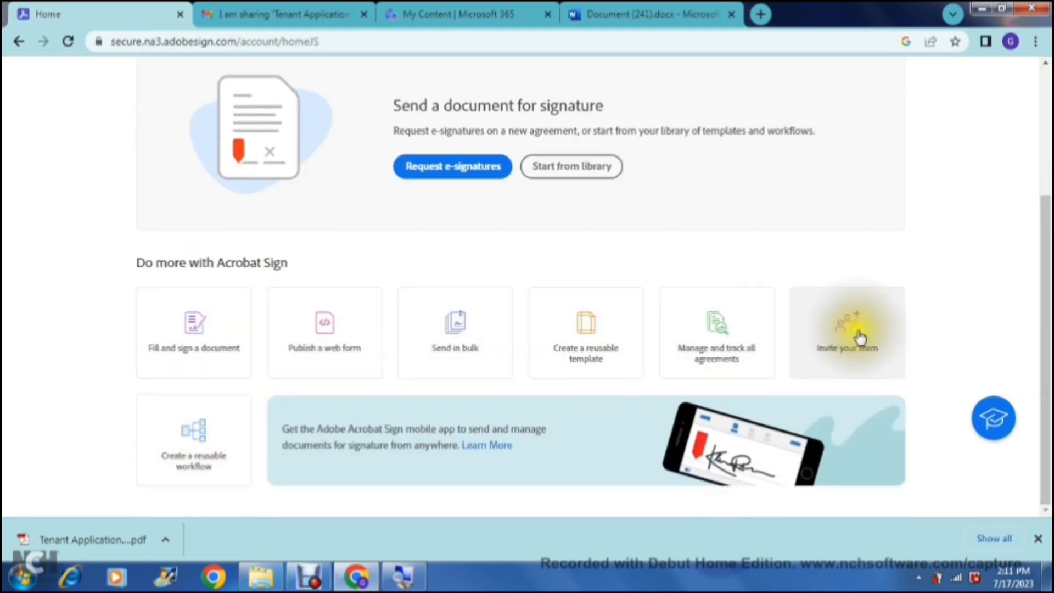
pyautogui.moveTo(1043, 318); pyautogui.dragTo(1043, 153)
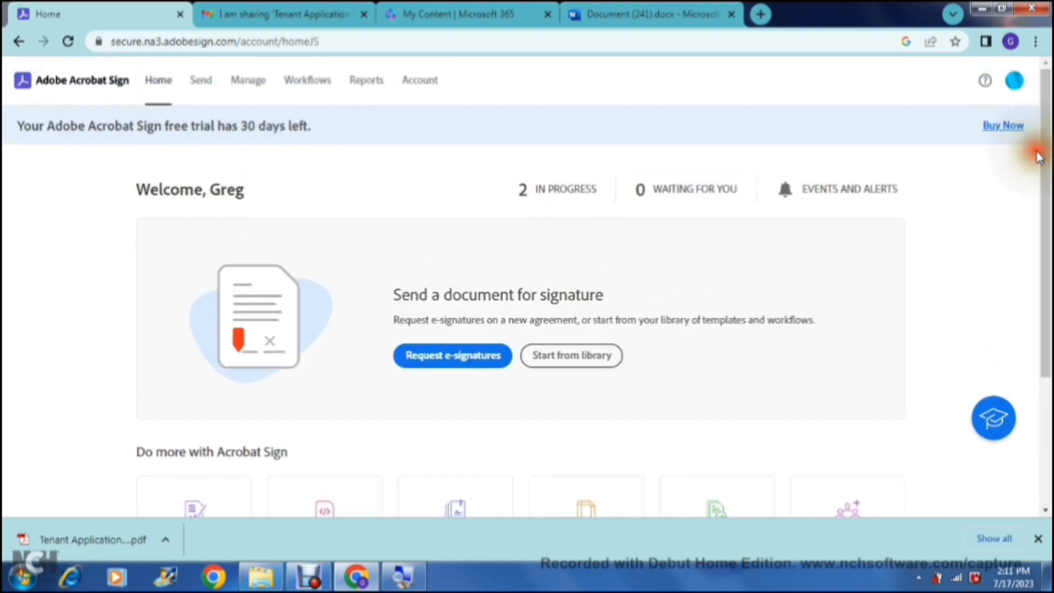
# Step: Examine the Reports overview and the account's Global Settings
pyautogui.click(366, 88)
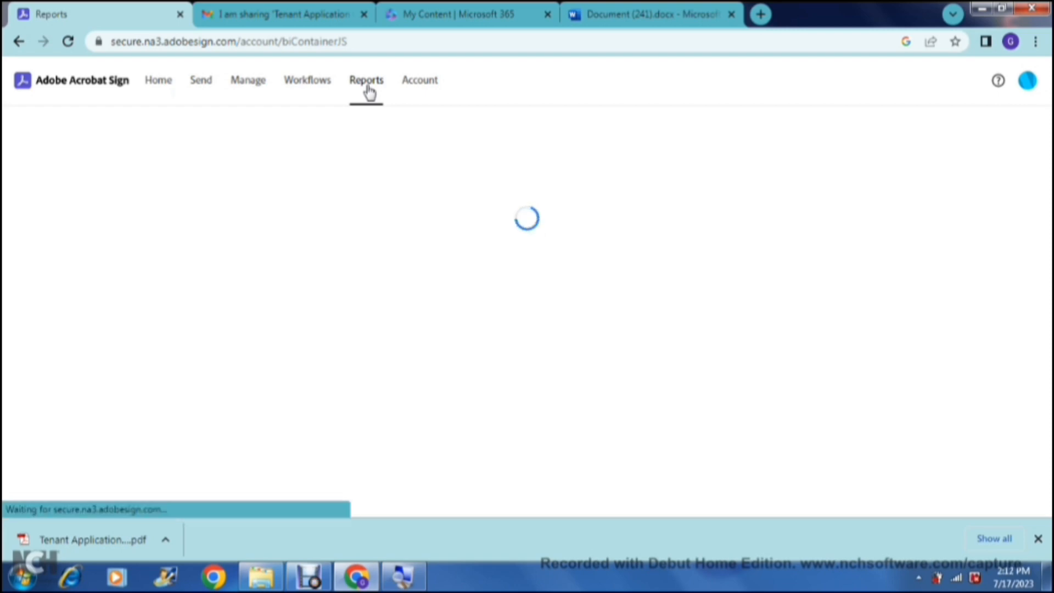
pyautogui.click(420, 81)
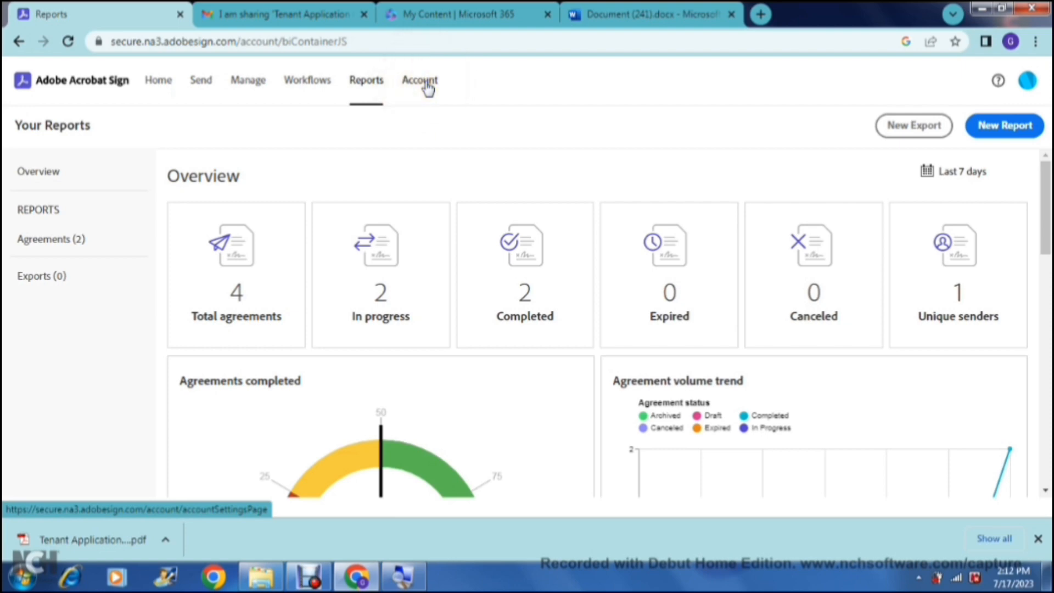
pyautogui.click(426, 83)
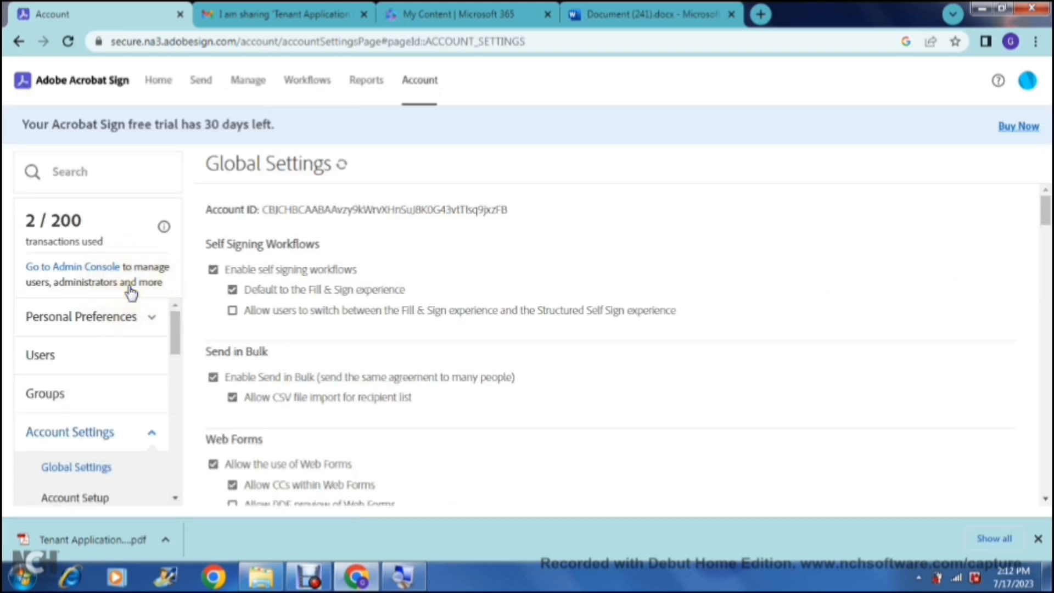
pyautogui.click(175, 334)
pyautogui.moveTo(175, 335); pyautogui.dragTo(186, 311)
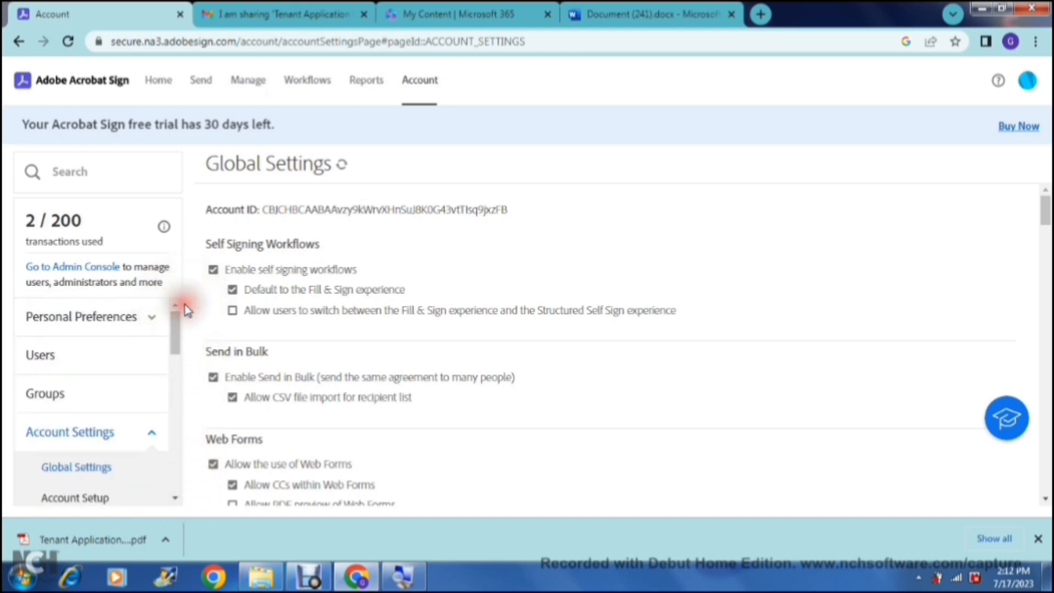